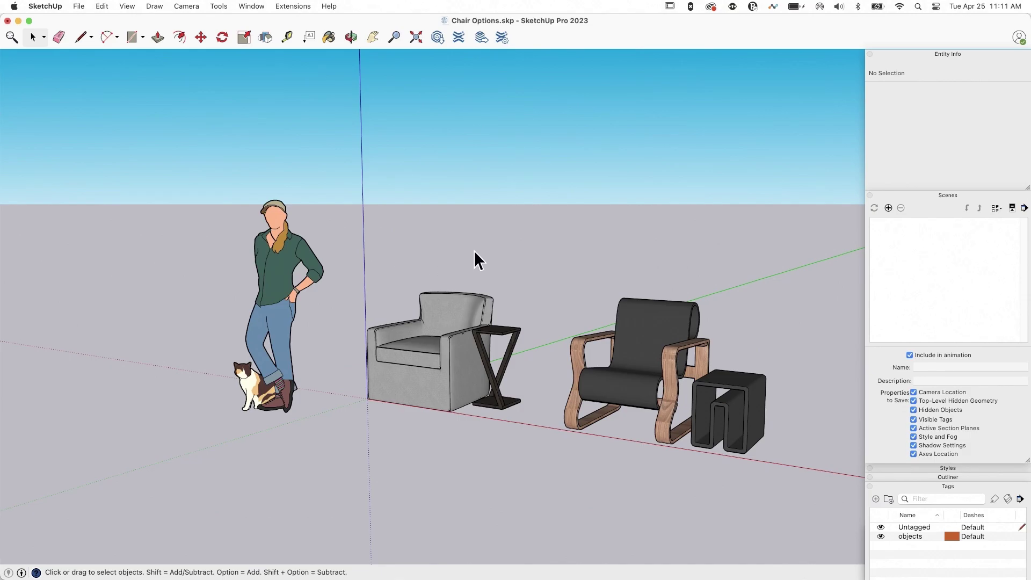
- Orbit around the two chair-and-table sets, selecting each set to inspect it
{"action": "middle_click_drag", "start_coordinate": [473, 248], "coordinate": [450, 274]}
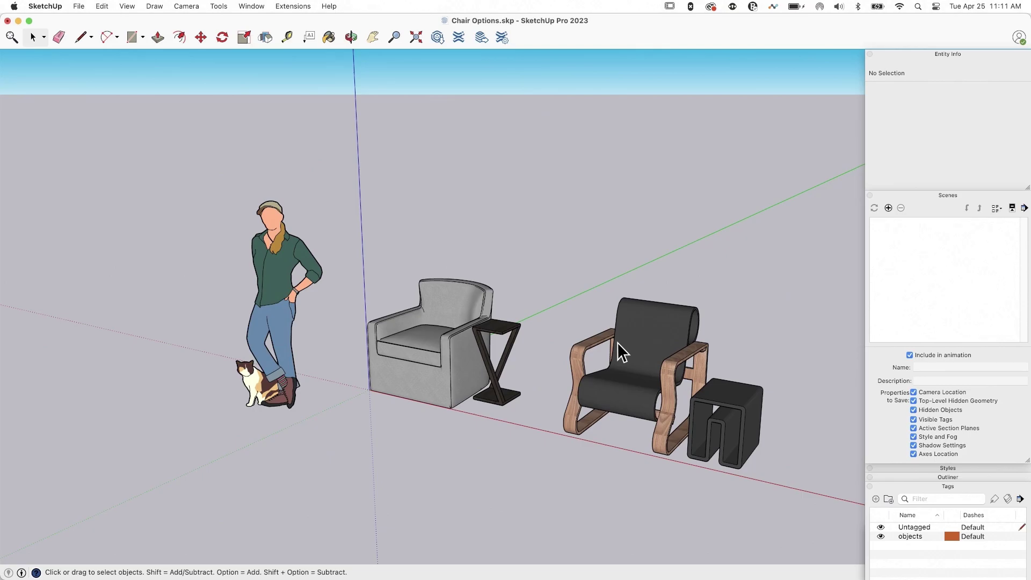
{"action": "left_click", "coordinate": [478, 341]}
{"action": "left_click", "coordinate": [626, 362]}
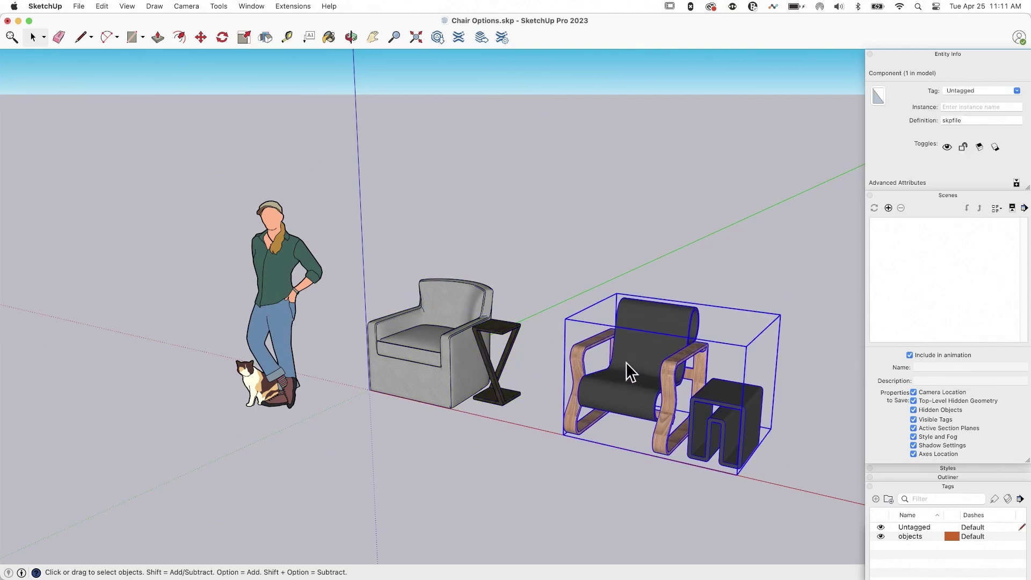
{"action": "middle_click_drag", "start_coordinate": [416, 323], "coordinate": [475, 379]}
{"action": "left_click", "coordinate": [475, 378]}
{"action": "left_click", "coordinate": [630, 379]}
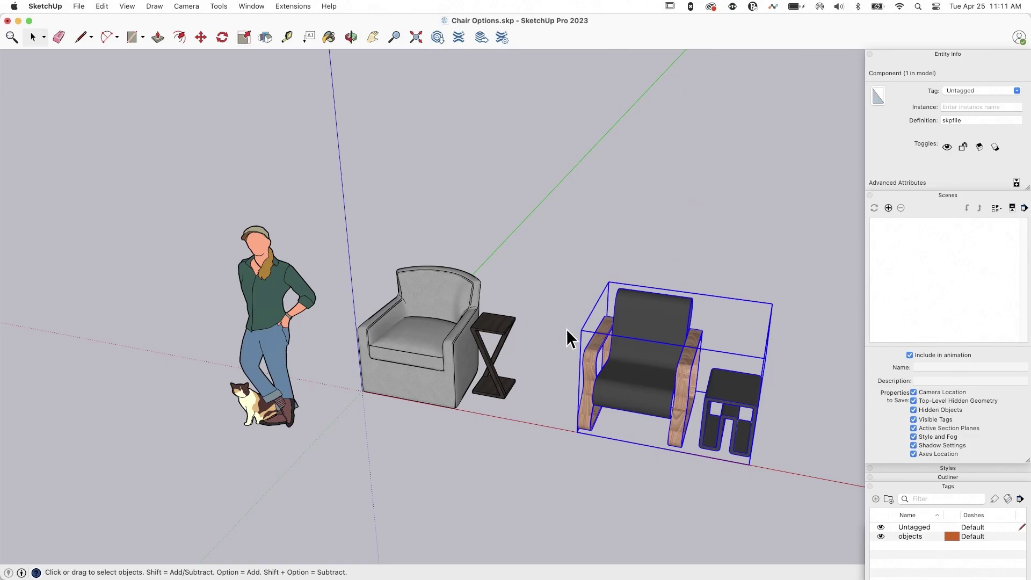
{"action": "left_click", "coordinate": [453, 346]}
{"action": "left_click", "coordinate": [617, 357]}
{"action": "left_click", "coordinate": [429, 328]}
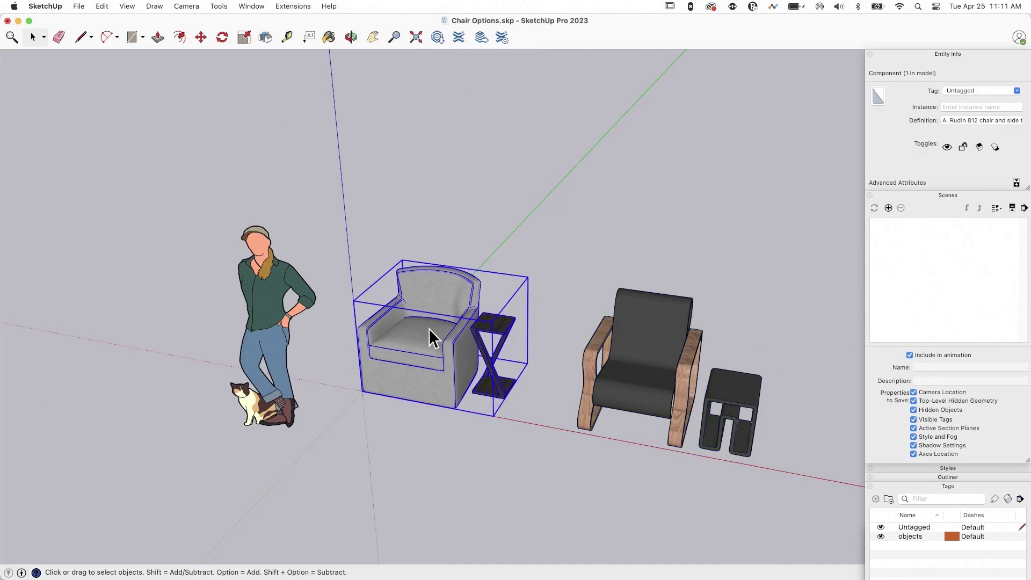
{"action": "middle_click_drag", "start_coordinate": [429, 328], "coordinate": [407, 297]}
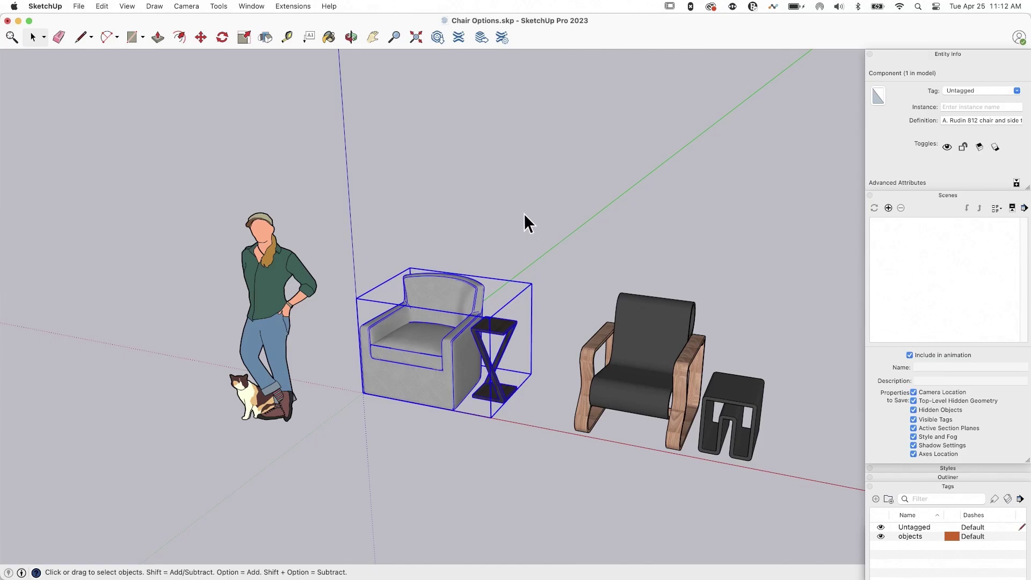
- Reframe the view and erase the standing person and cat figure with the Eraser
{"action": "mouse_move", "coordinate": [372, 254]}
{"action": "middle_mouse_down"}
{"action": "mouse_move", "coordinate": [364, 223]}
{"action": "mouse_move", "coordinate": [371, 240]}
{"action": "middle_mouse_up"}
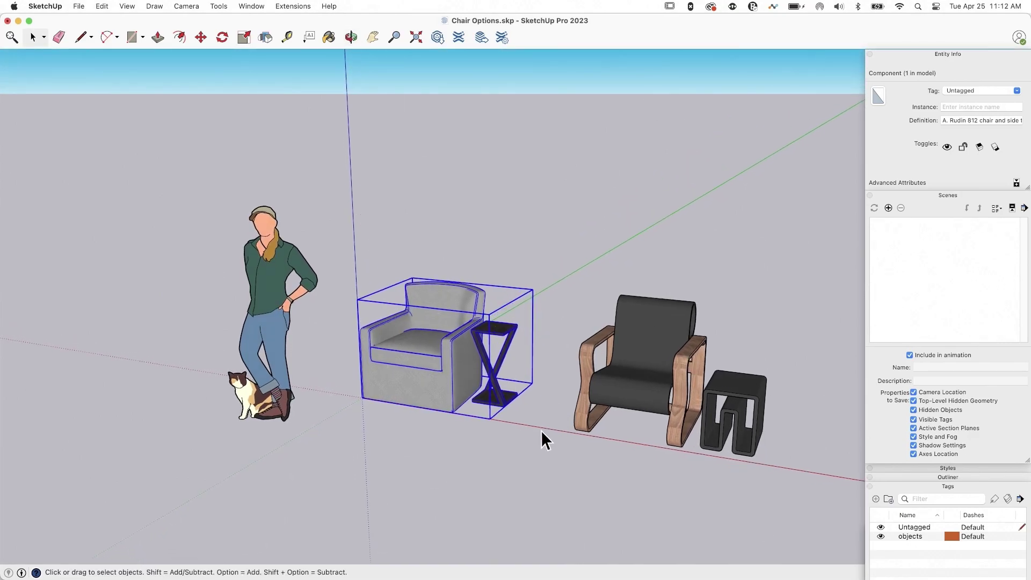
{"action": "middle_click_drag", "start_coordinate": [723, 277], "coordinate": [771, 288]}
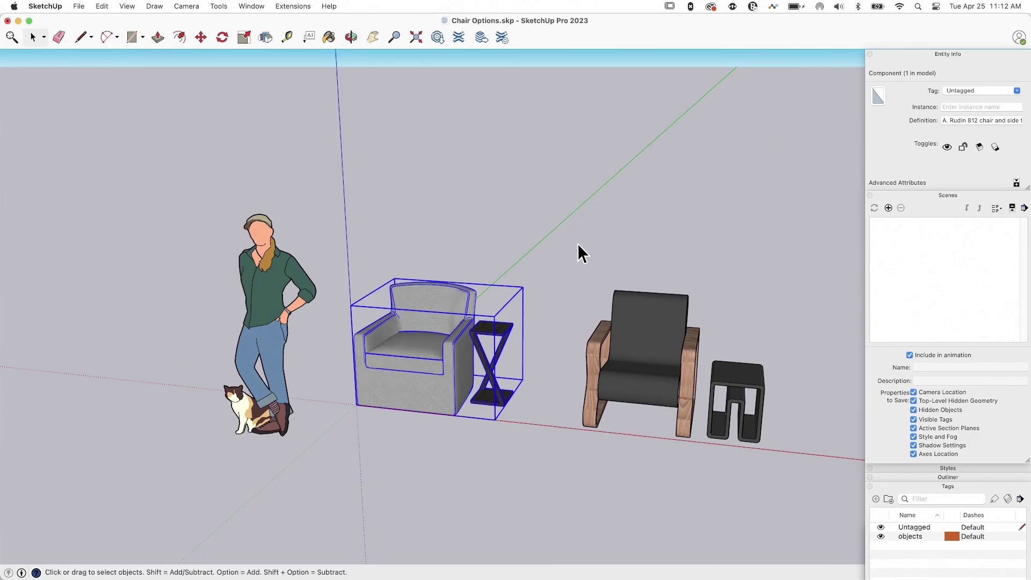
{"action": "middle_click_drag", "start_coordinate": [621, 446], "coordinate": [580, 341]}
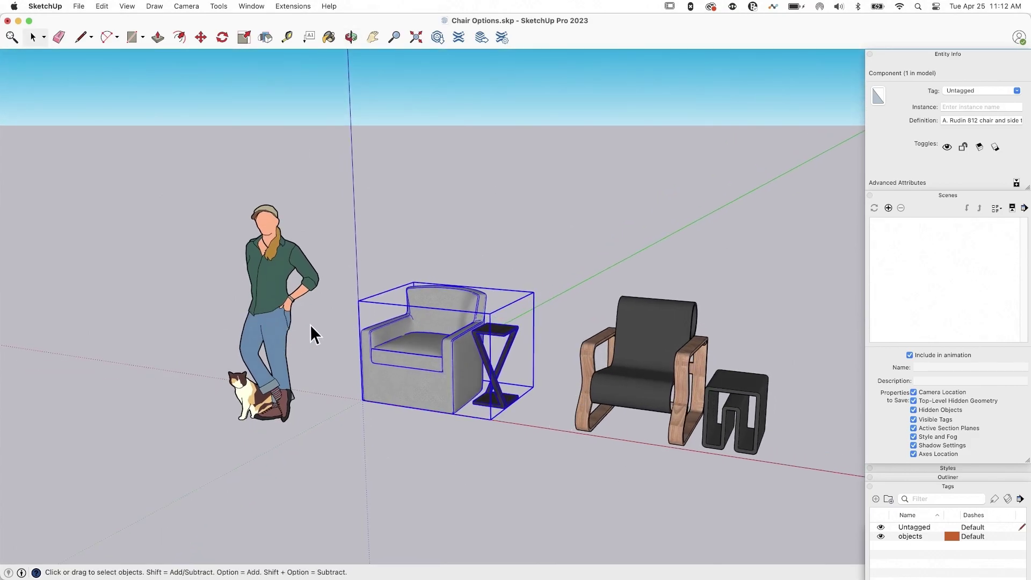
{"action": "middle_click_drag", "start_coordinate": [429, 250], "coordinate": [421, 287]}
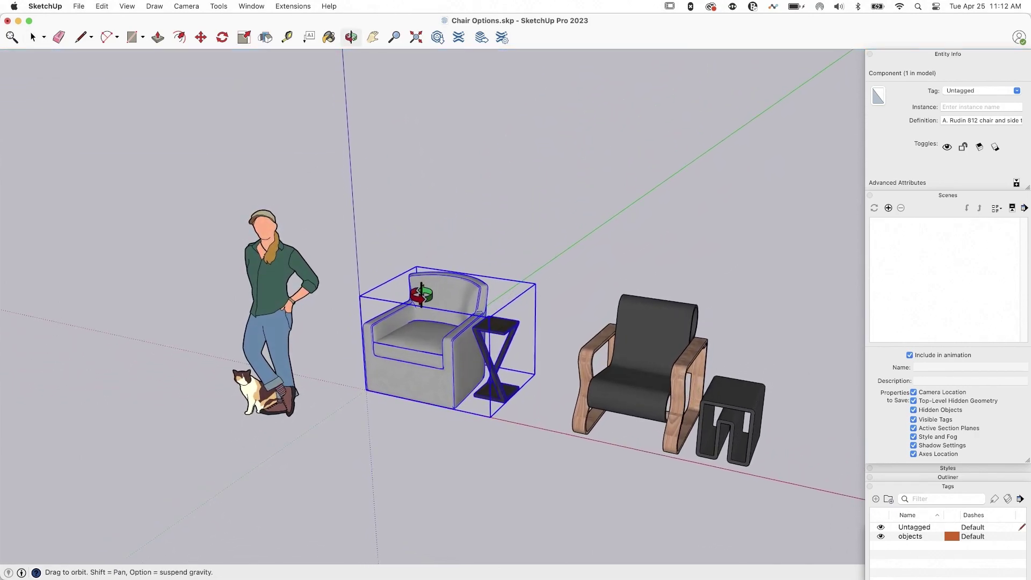
{"action": "left_click", "coordinate": [279, 269]}
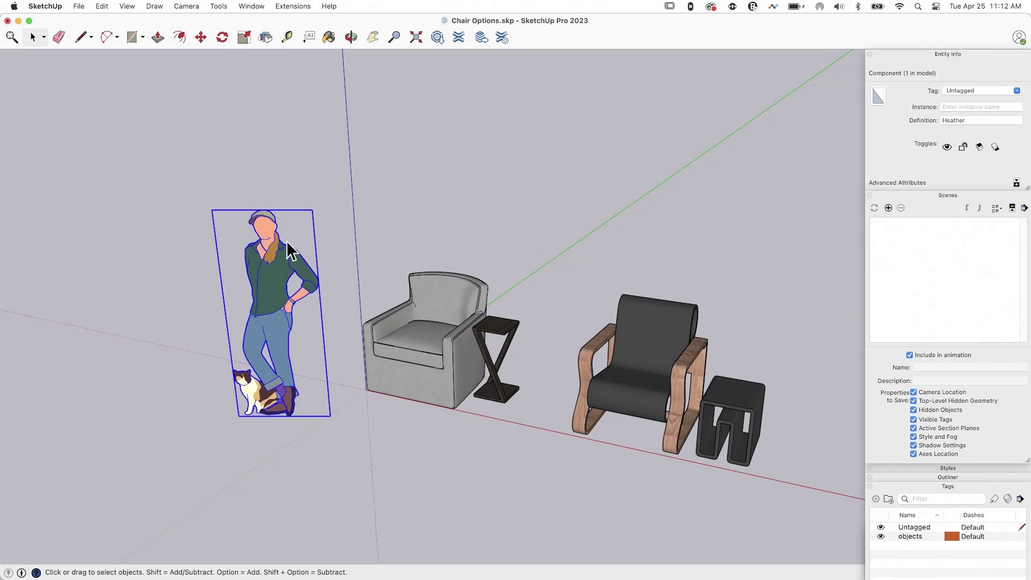
{"action": "key", "text": "e"}
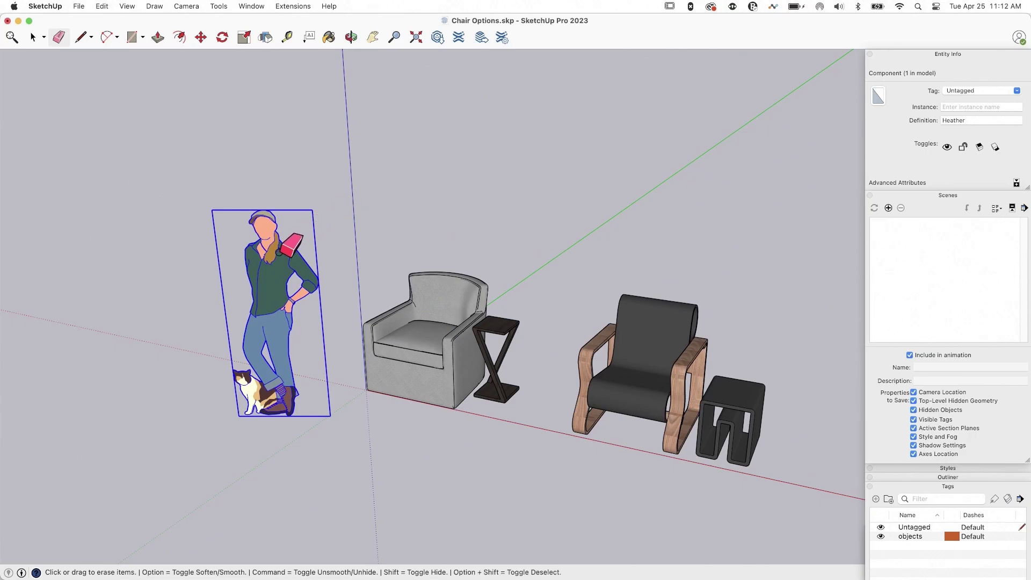
{"action": "left_click", "coordinate": [276, 257]}
- Reframe the chairs, return to Select and select the wooden-armed chair set
{"action": "middle_click_drag", "start_coordinate": [236, 305], "coordinate": [306, 295]}
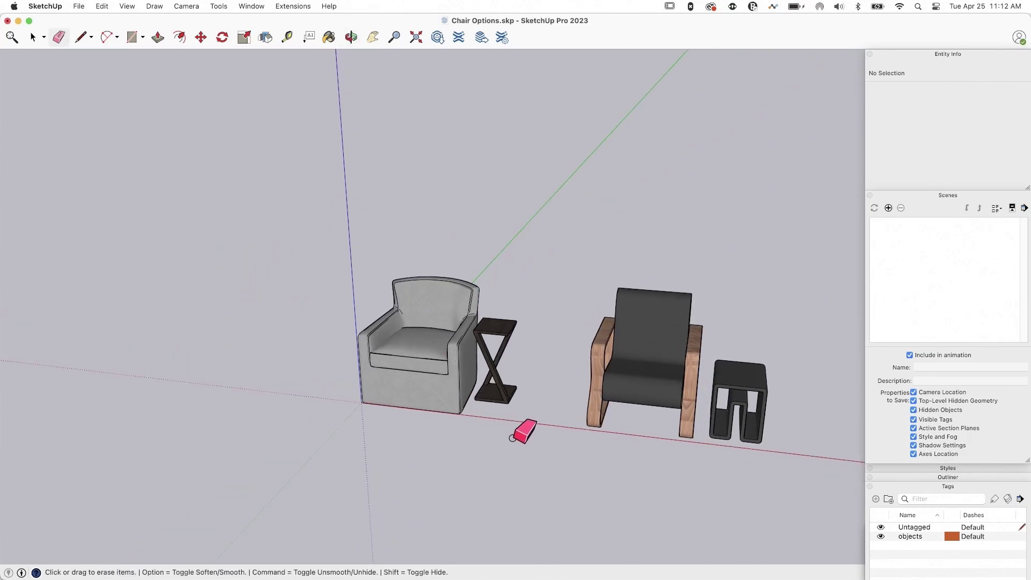
{"action": "middle_click_drag", "start_coordinate": [525, 428], "coordinate": [531, 435]}
{"action": "middle_click_drag", "start_coordinate": [69, 368], "coordinate": [472, 459]}
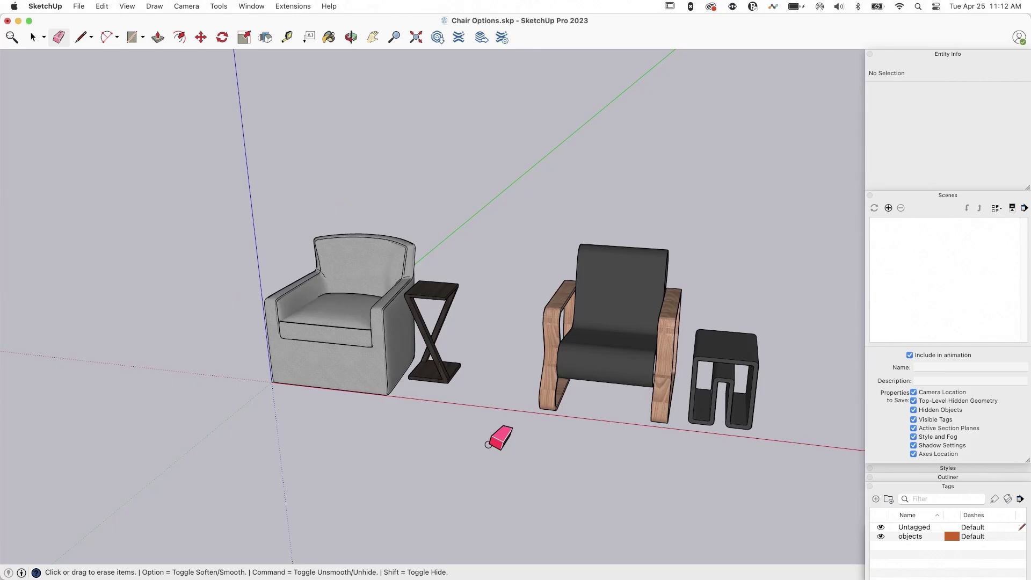
{"action": "key", "text": "space"}
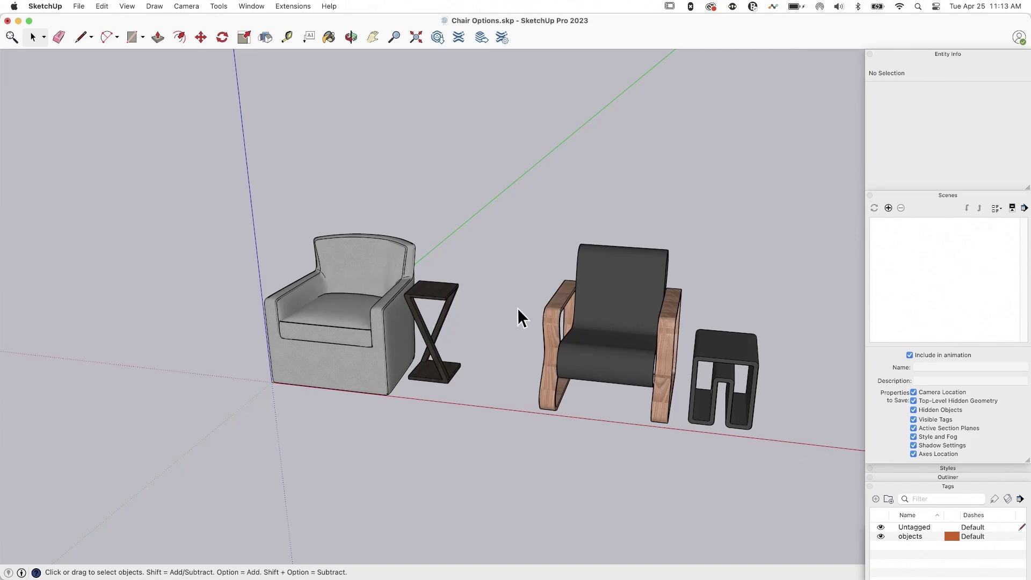
{"action": "left_click", "coordinate": [595, 334]}
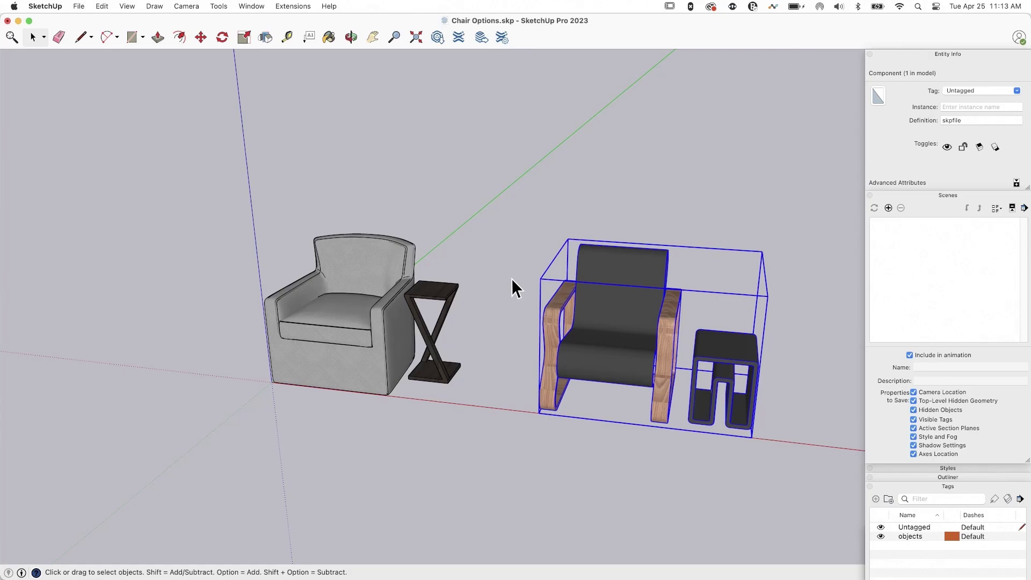
- Collapse Entity Info and delete the 'objects' tag, reassigning its entities to Untagged
{"action": "left_click", "coordinate": [944, 55]}
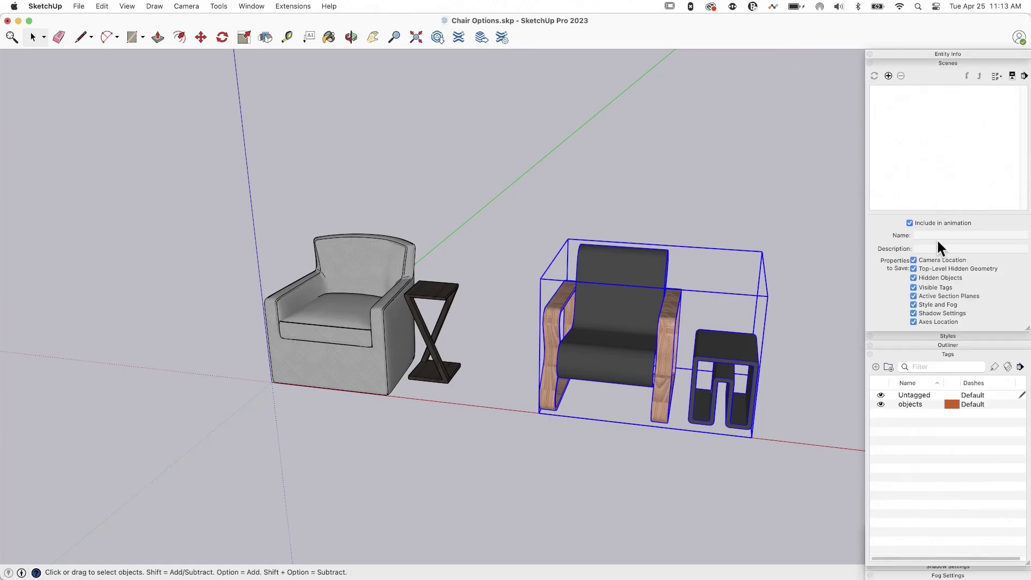
{"action": "left_click", "coordinate": [906, 404]}
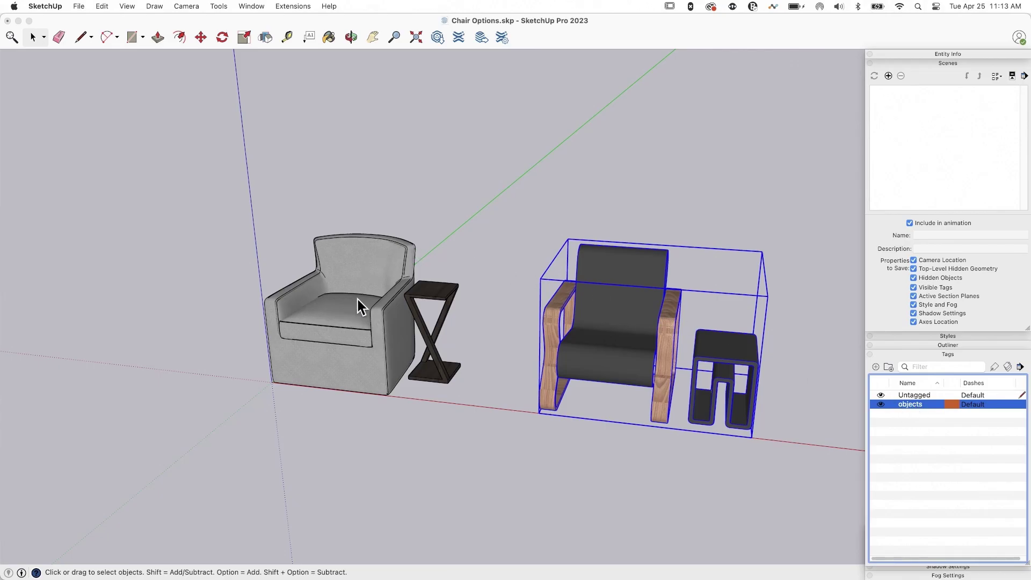
{"action": "right_click", "coordinate": [917, 404]}
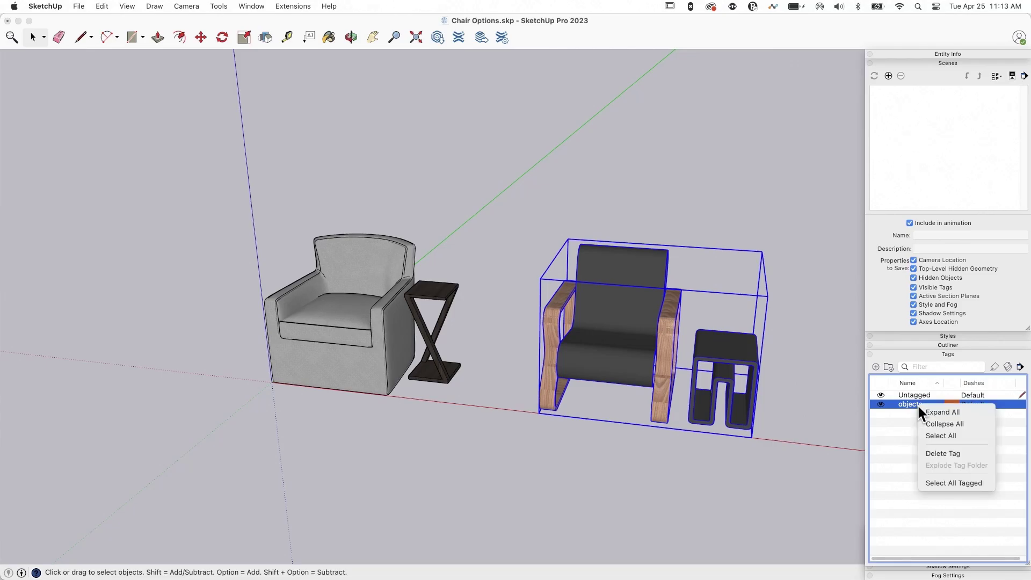
{"action": "left_click", "coordinate": [937, 452]}
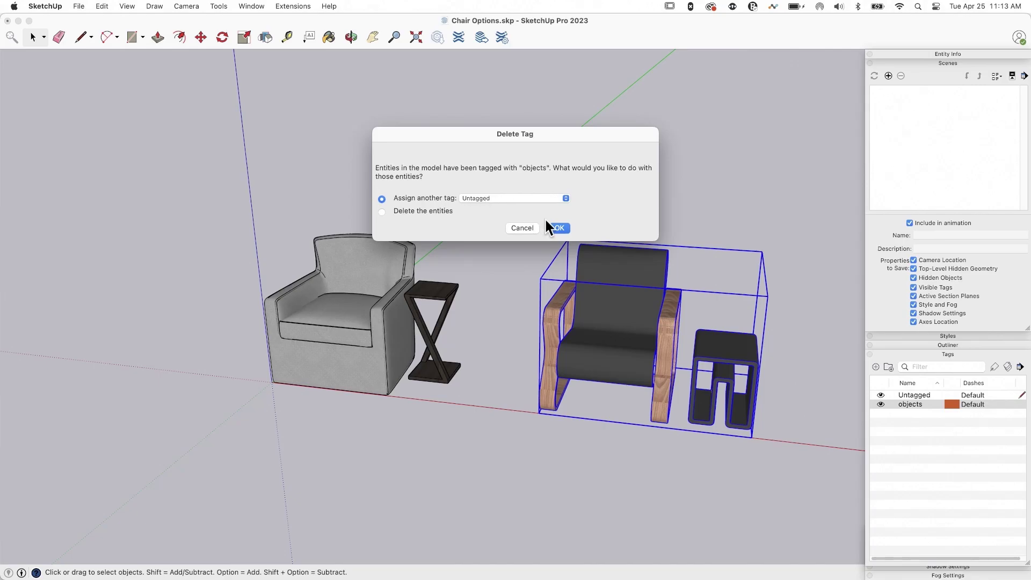
{"action": "left_click", "coordinate": [560, 228]}
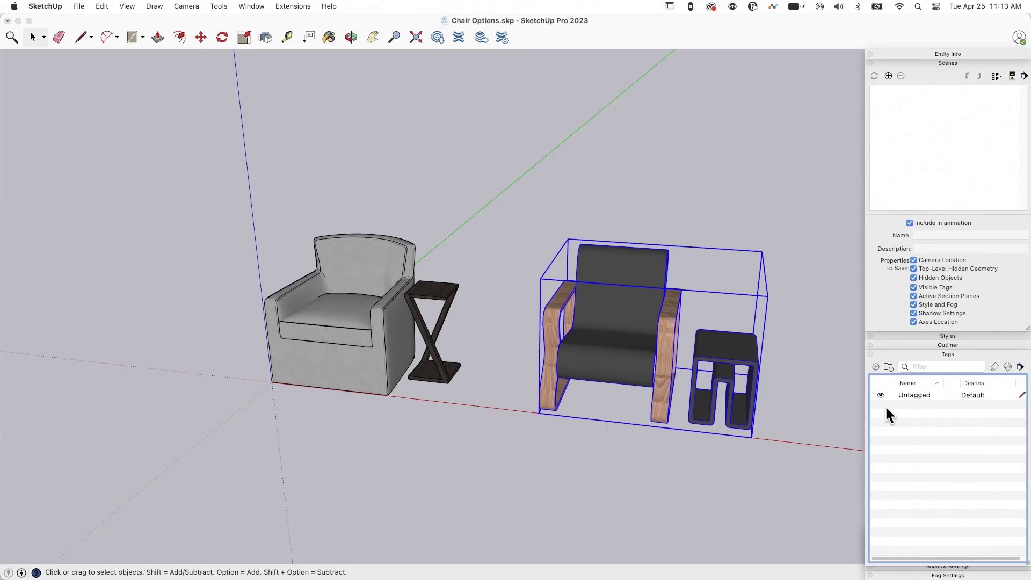
- Add two new tags named Option 1 and Option 2
{"action": "left_click", "coordinate": [875, 366]}
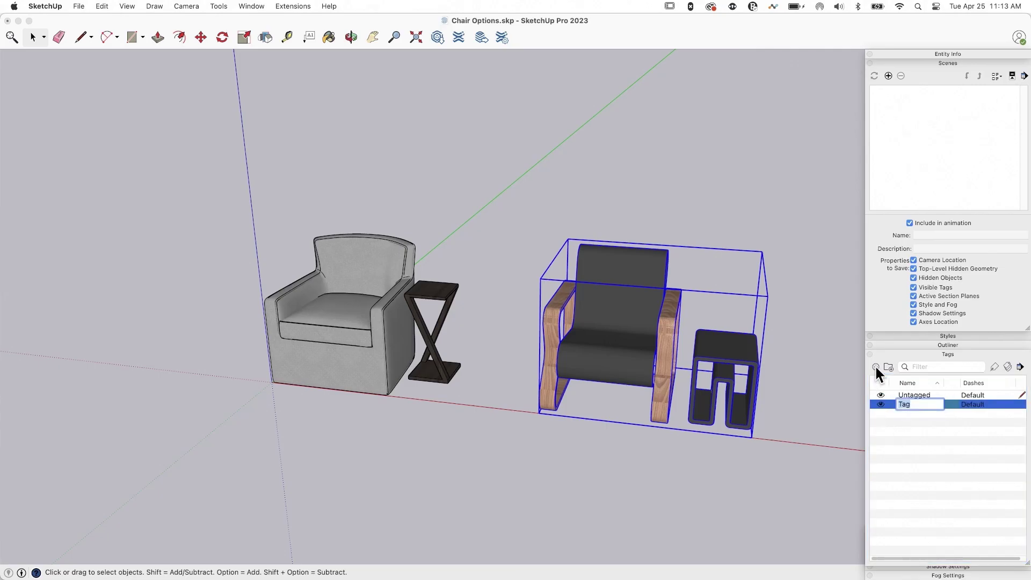
{"action": "type", "text": "Option 1"}
{"action": "left_click", "coordinate": [889, 422]}
{"action": "left_click", "coordinate": [876, 366]}
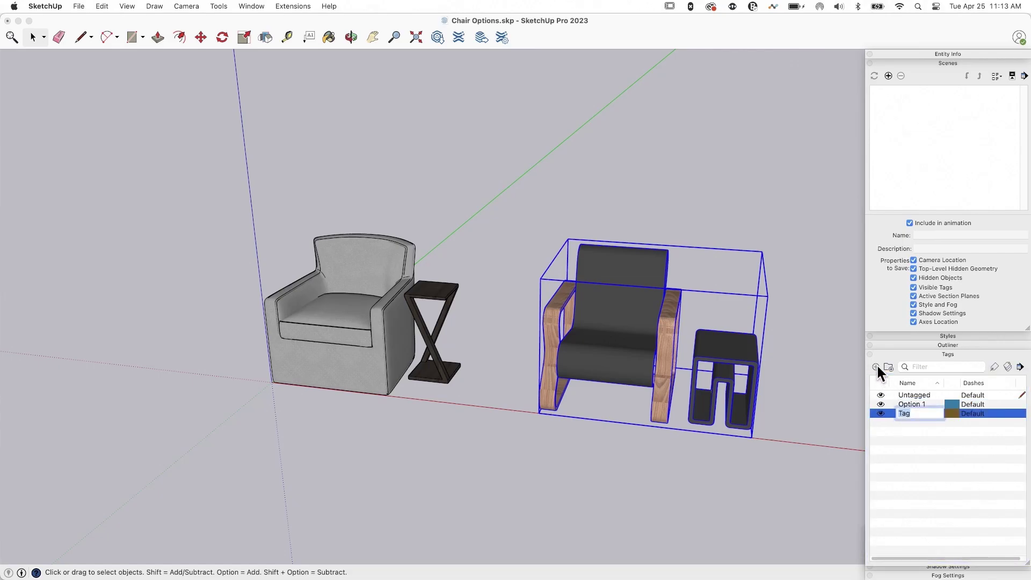
{"action": "type", "text": "Option 2"}
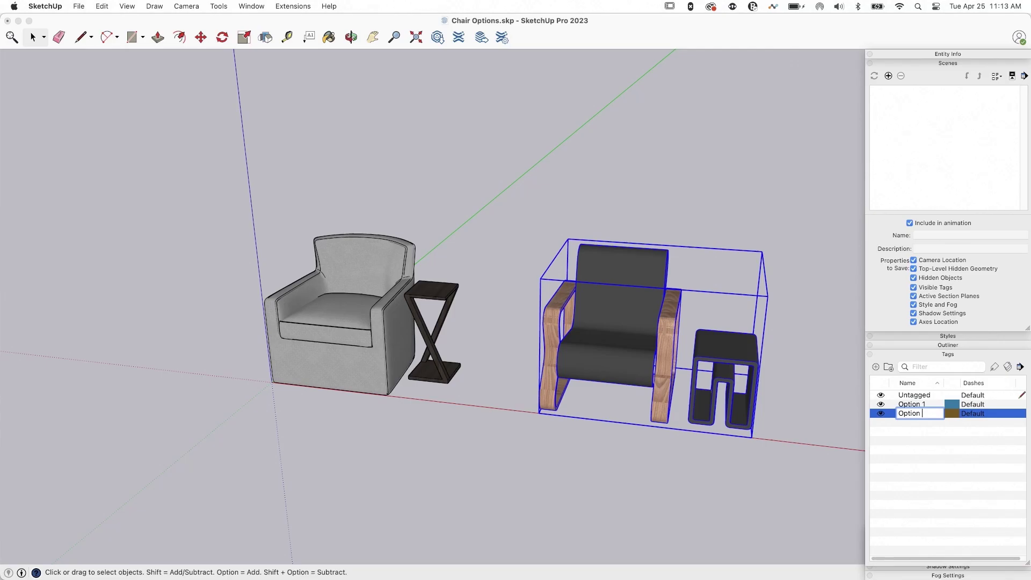
{"action": "left_click", "coordinate": [895, 449]}
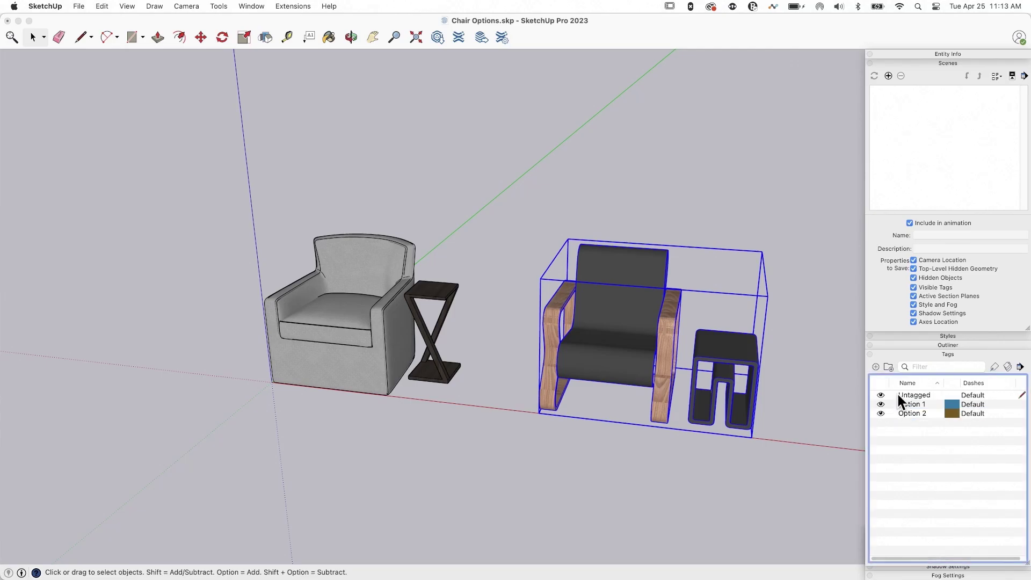
- Add two more tags named Chairs and Tables
{"action": "left_click", "coordinate": [876, 367]}
{"action": "type", "text": "Chair"}
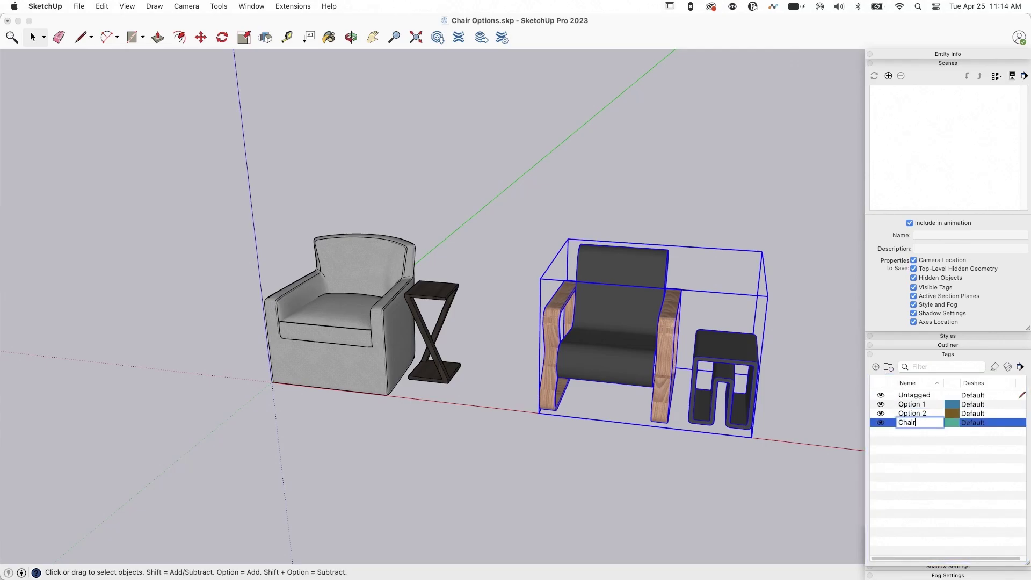
{"action": "type", "text": "s"}
{"action": "left_click", "coordinate": [900, 467]}
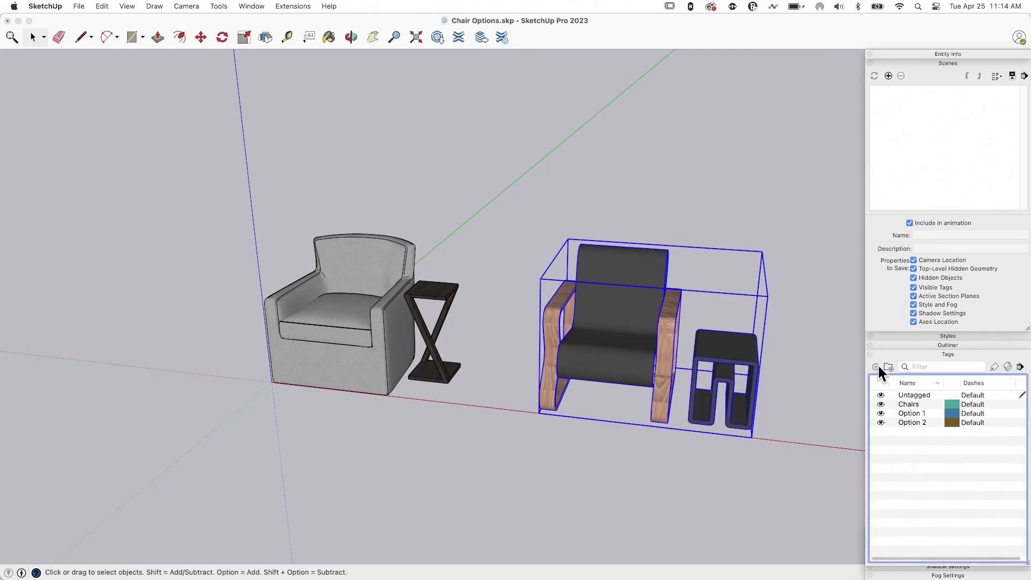
{"action": "left_click", "coordinate": [877, 367]}
{"action": "type", "text": "Tables"}
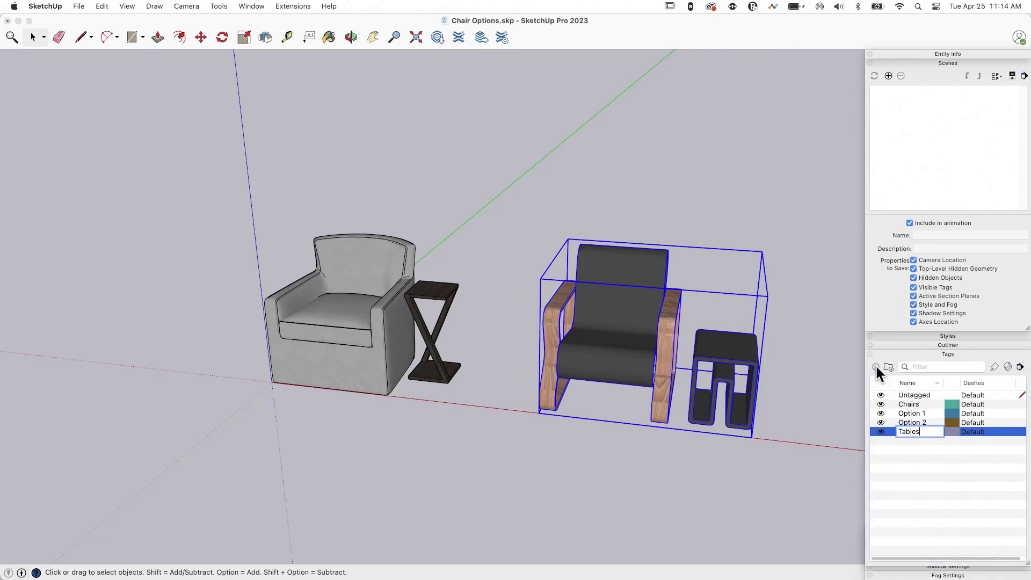
{"action": "left_click", "coordinate": [907, 460]}
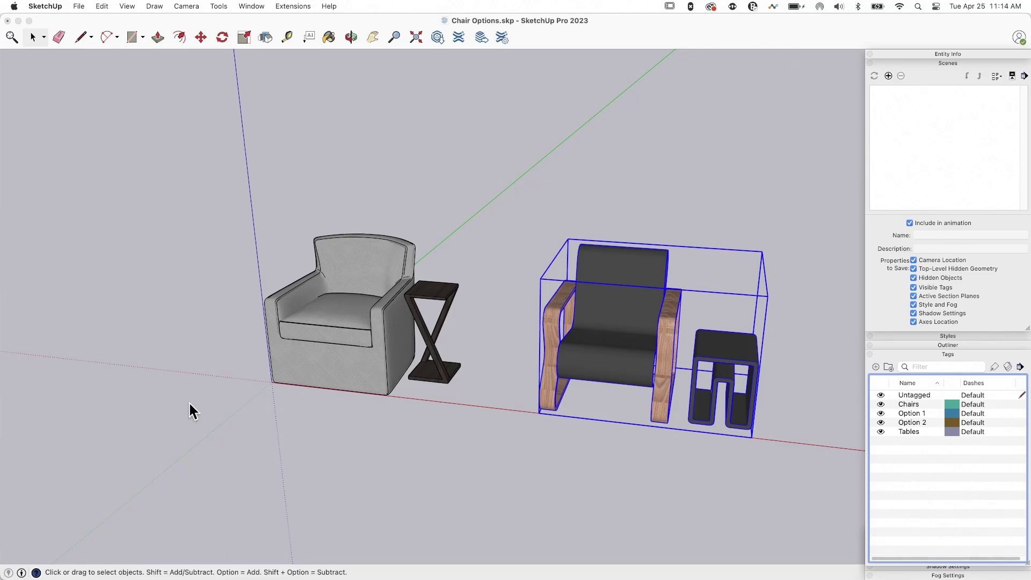
- Tag the grey armchair set Option 1 and the wooden chair set Option 2
{"action": "left_click", "coordinate": [408, 343]}
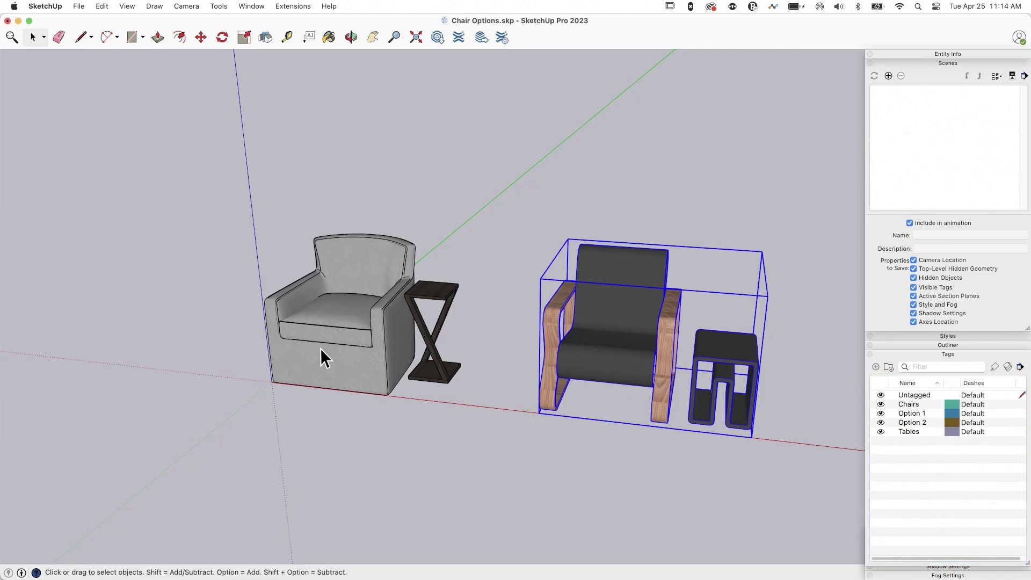
{"action": "left_click", "coordinate": [347, 315]}
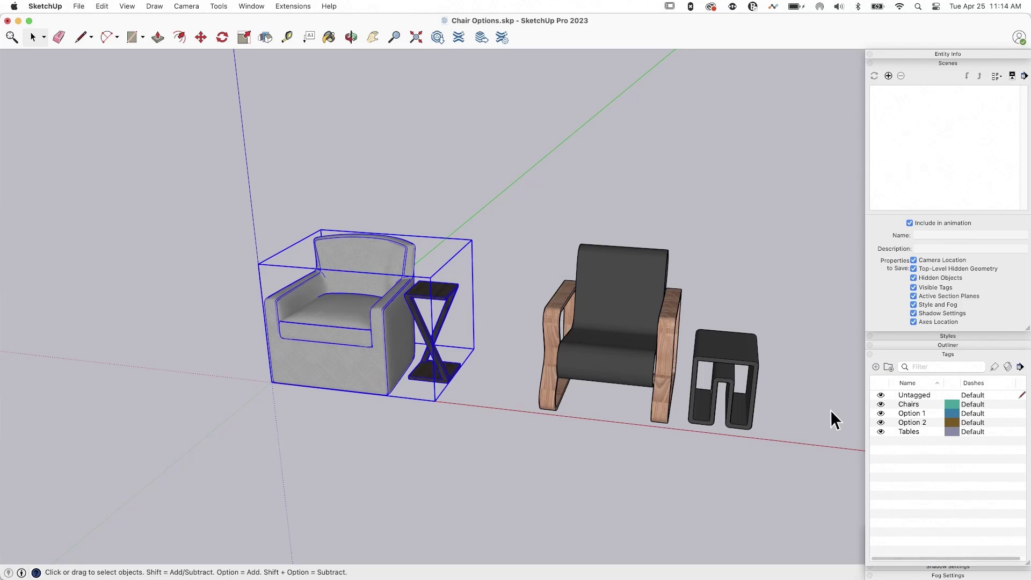
{"action": "left_click", "coordinate": [923, 54]}
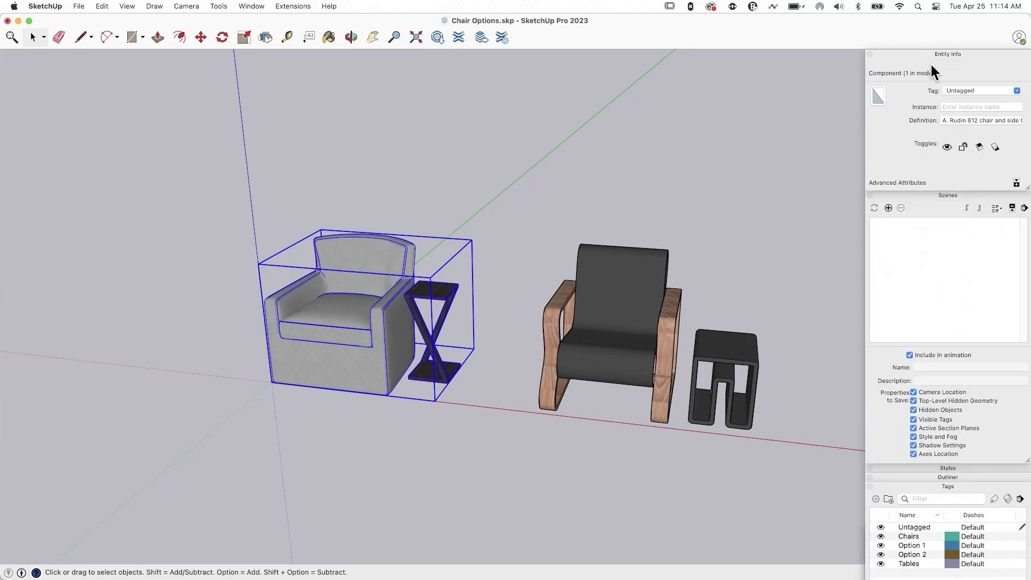
{"action": "left_click", "coordinate": [1017, 90]}
{"action": "left_click", "coordinate": [975, 120]}
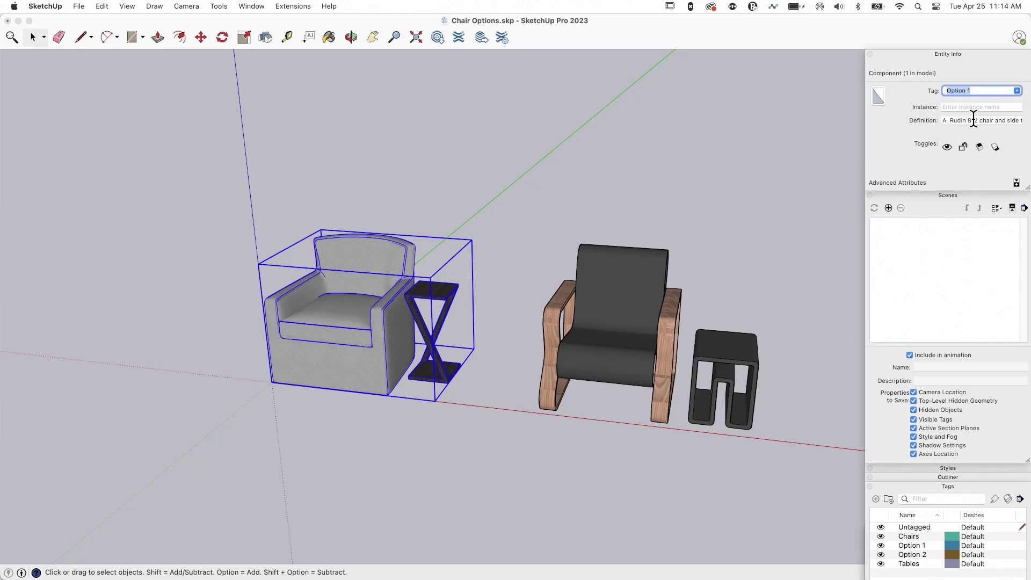
{"action": "left_click", "coordinate": [679, 334]}
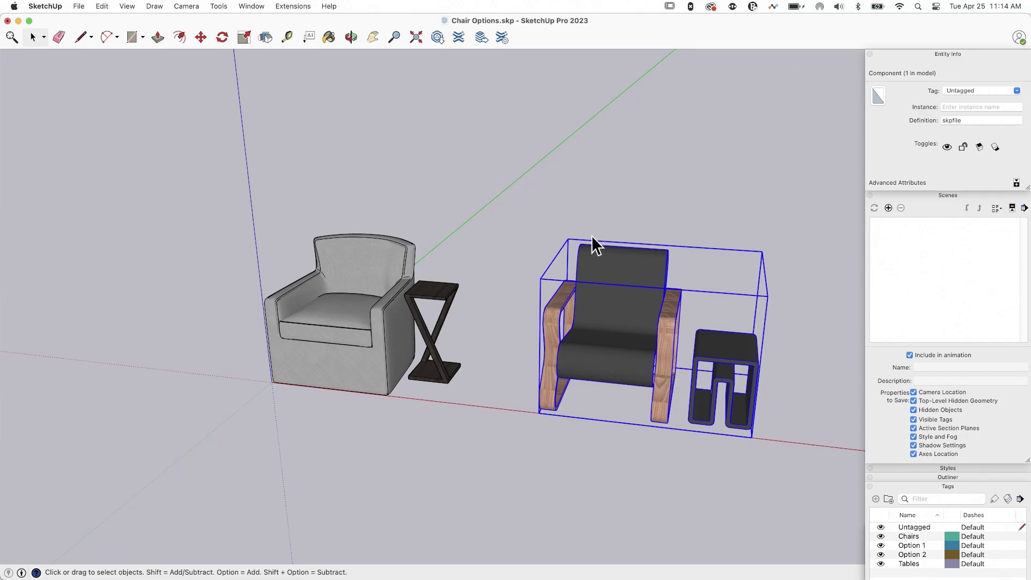
{"action": "left_click", "coordinate": [981, 92]}
{"action": "left_click", "coordinate": [963, 128]}
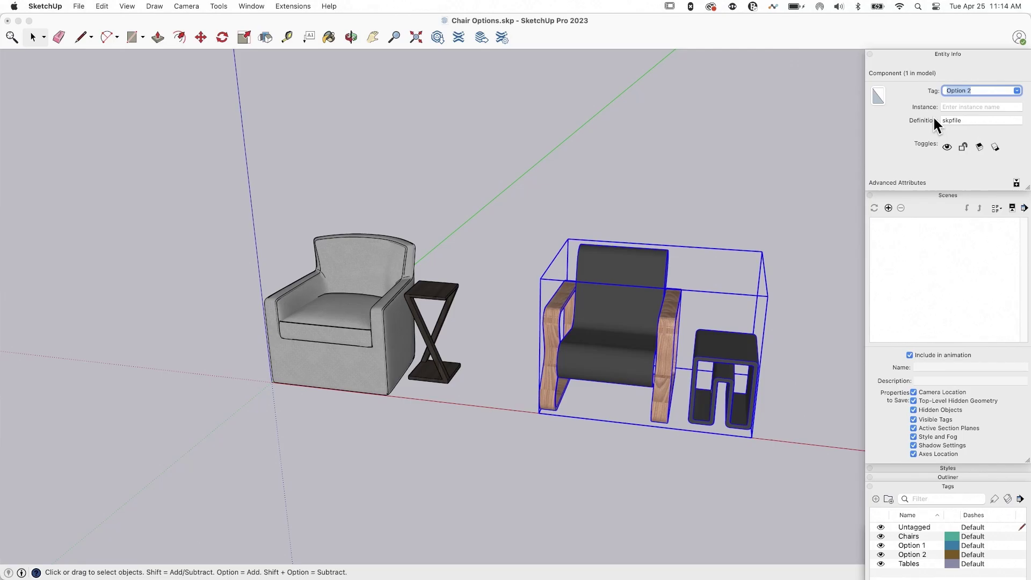
- Inside the armchair set, tag the armchair Chairs and the X-shaped side table Tables
{"action": "double_click", "coordinate": [383, 324]}
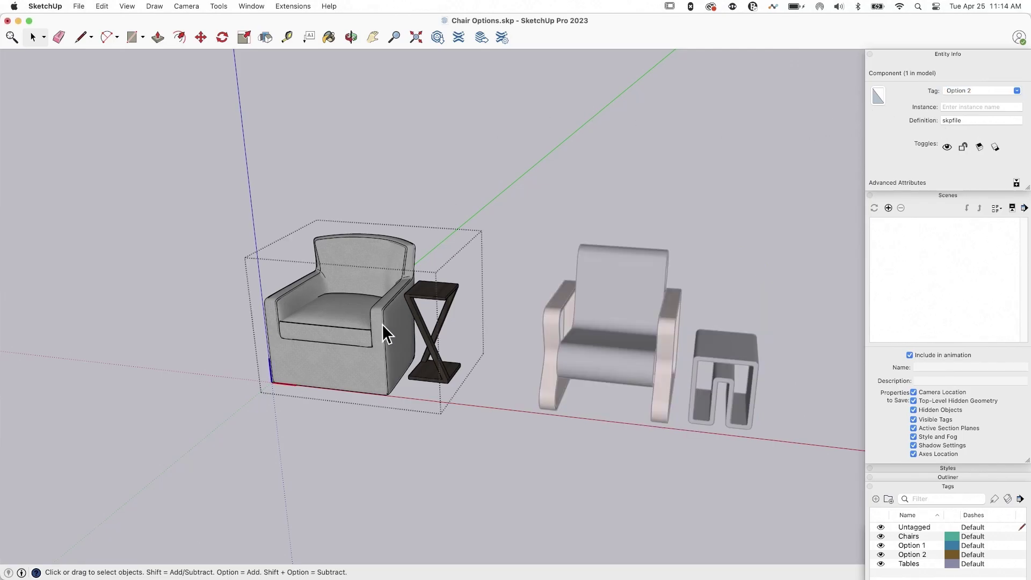
{"action": "left_click", "coordinate": [352, 297]}
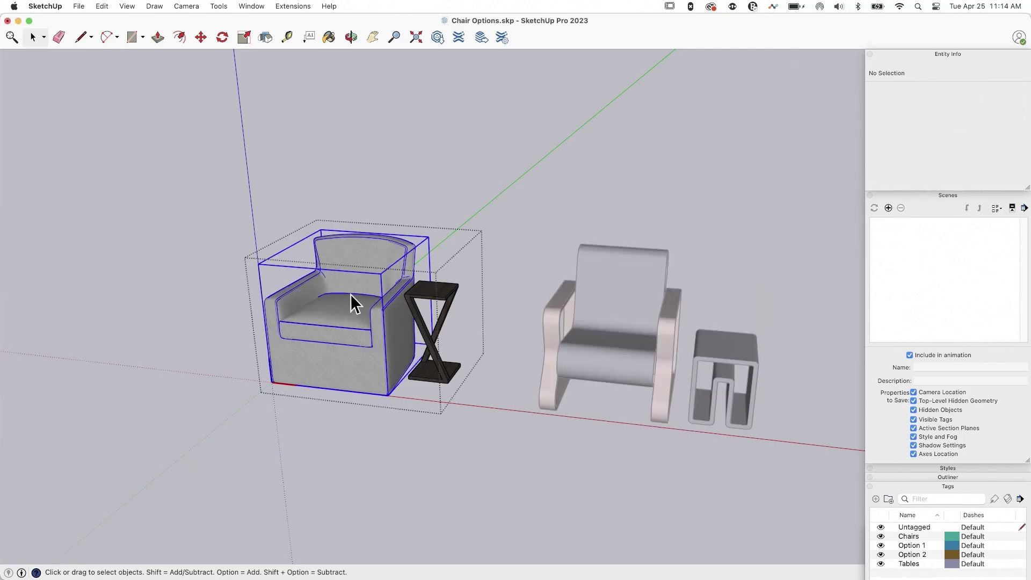
{"action": "left_click", "coordinate": [1017, 92]}
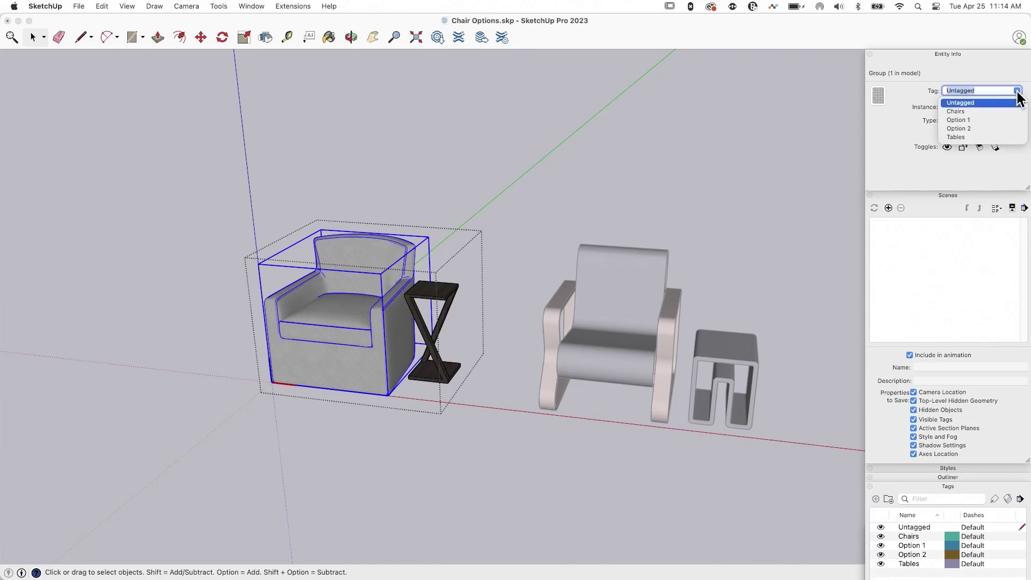
{"action": "left_click", "coordinate": [955, 112]}
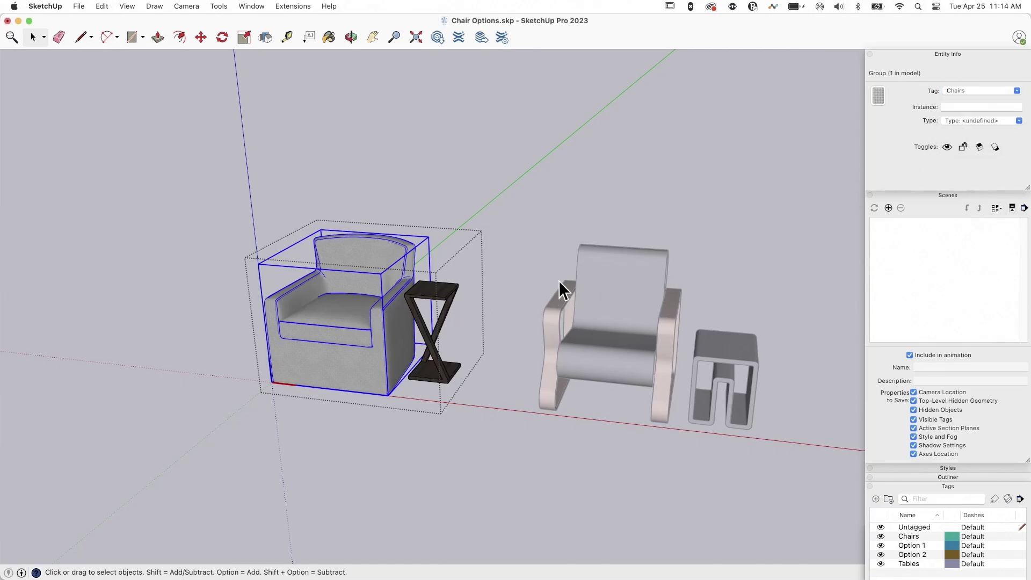
{"action": "left_click", "coordinate": [443, 288]}
{"action": "left_click", "coordinate": [1009, 93]}
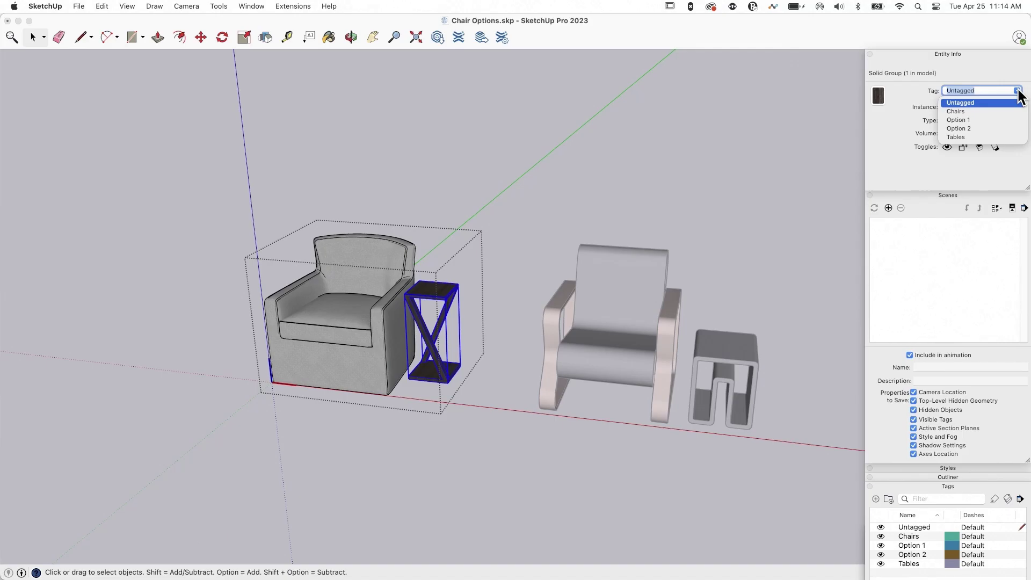
{"action": "left_click", "coordinate": [955, 136]}
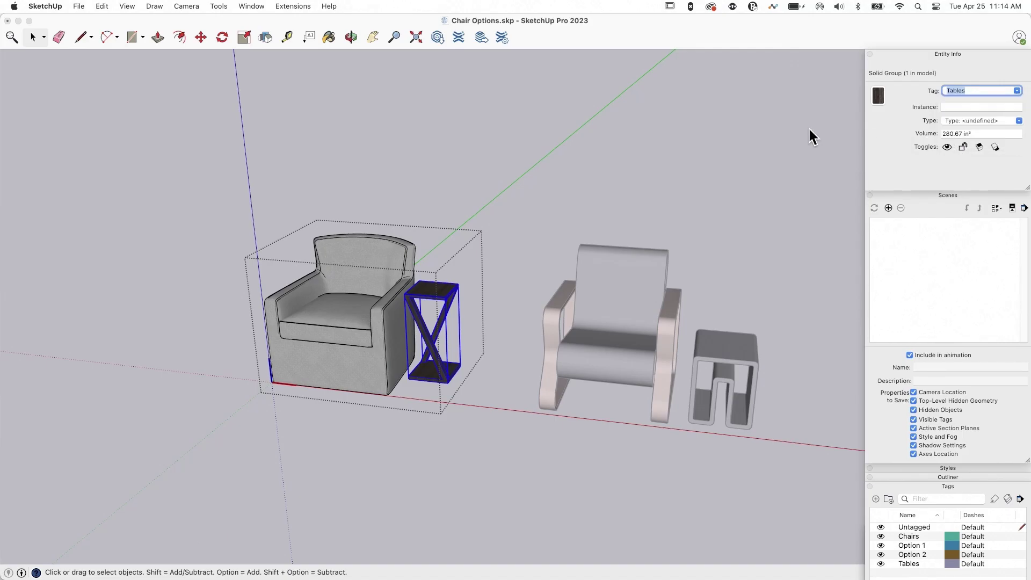
{"action": "left_click", "coordinate": [761, 149]}
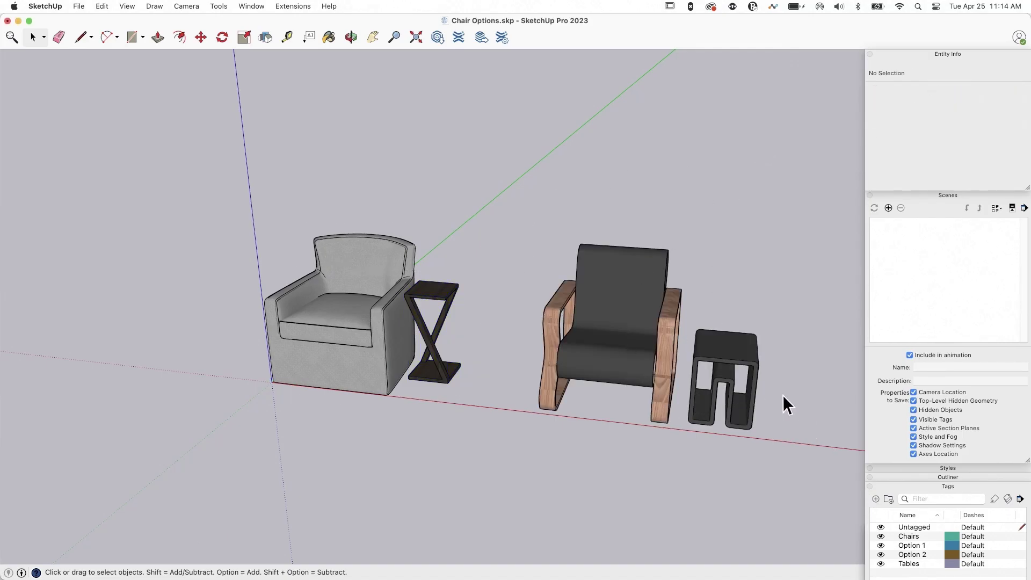
- Inside the wooden chair set, tag the chair Chairs and the black side table Tables
{"action": "left_click", "coordinate": [621, 338]}
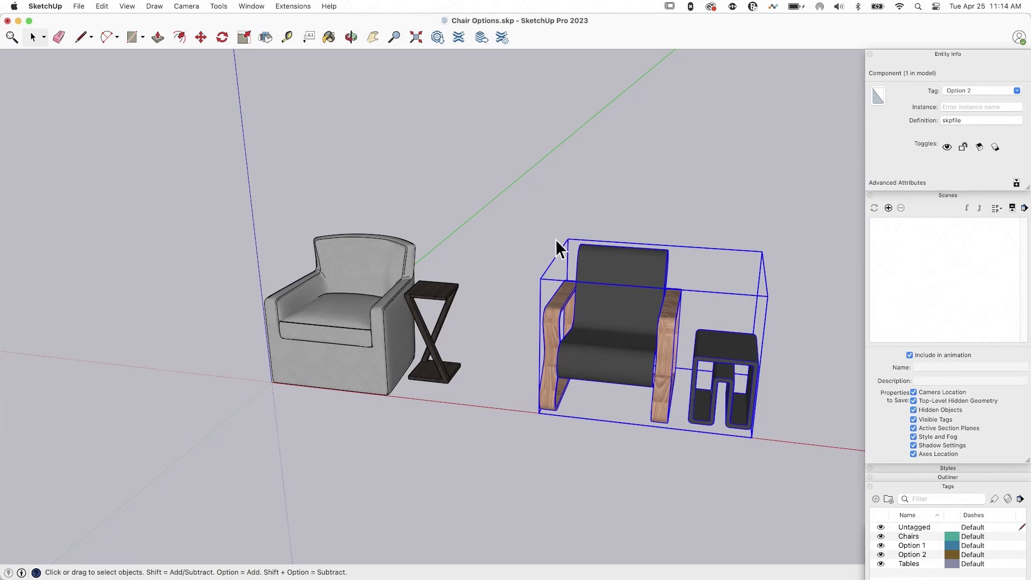
{"action": "double_click", "coordinate": [630, 307]}
{"action": "left_click", "coordinate": [629, 280]}
{"action": "left_click", "coordinate": [983, 91]}
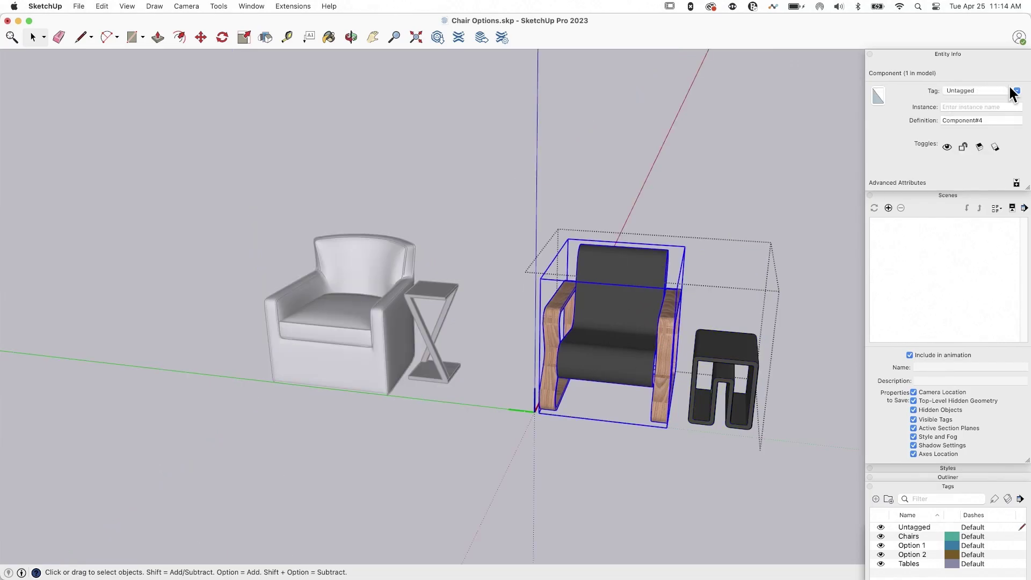
{"action": "left_click", "coordinate": [967, 102]}
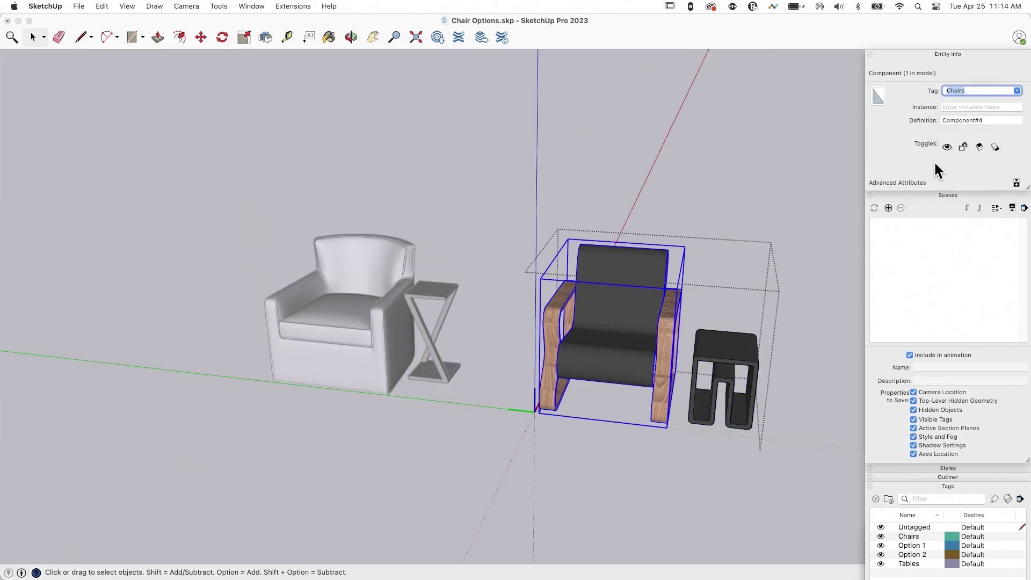
{"action": "double_click", "coordinate": [723, 347]}
{"action": "left_click", "coordinate": [728, 243]}
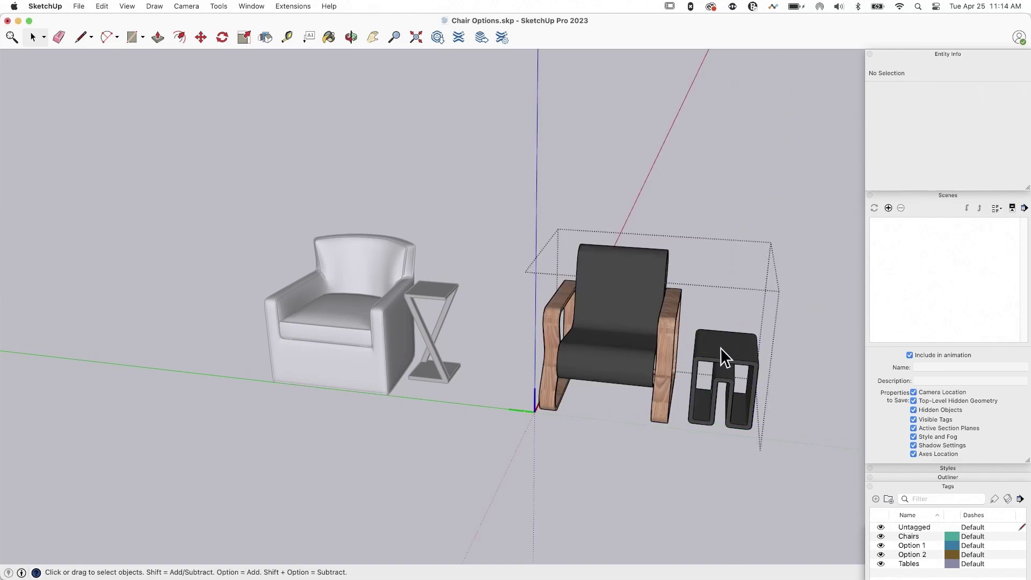
{"action": "left_click", "coordinate": [723, 344]}
{"action": "left_click", "coordinate": [1016, 91]}
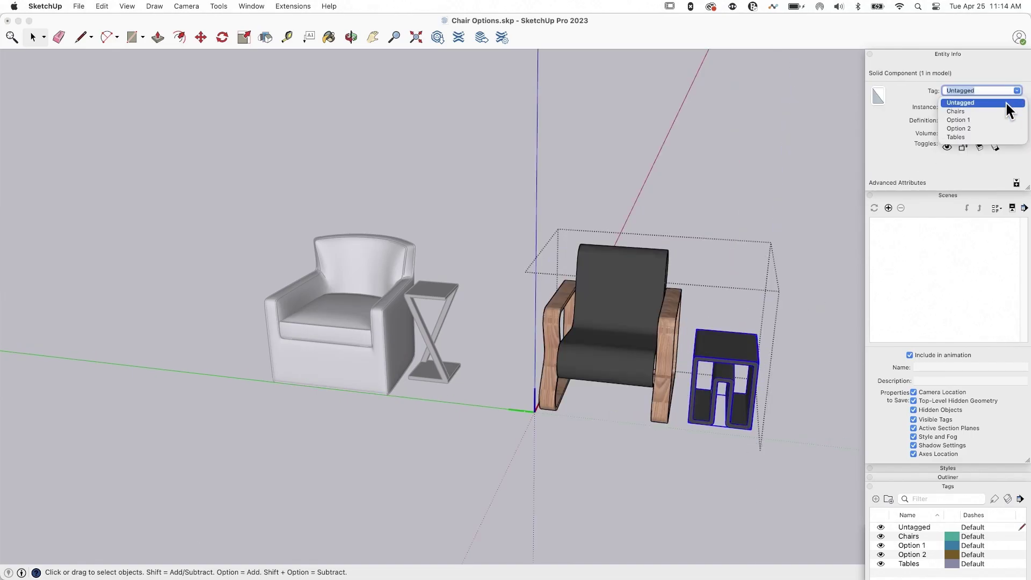
{"action": "left_click", "coordinate": [967, 136]}
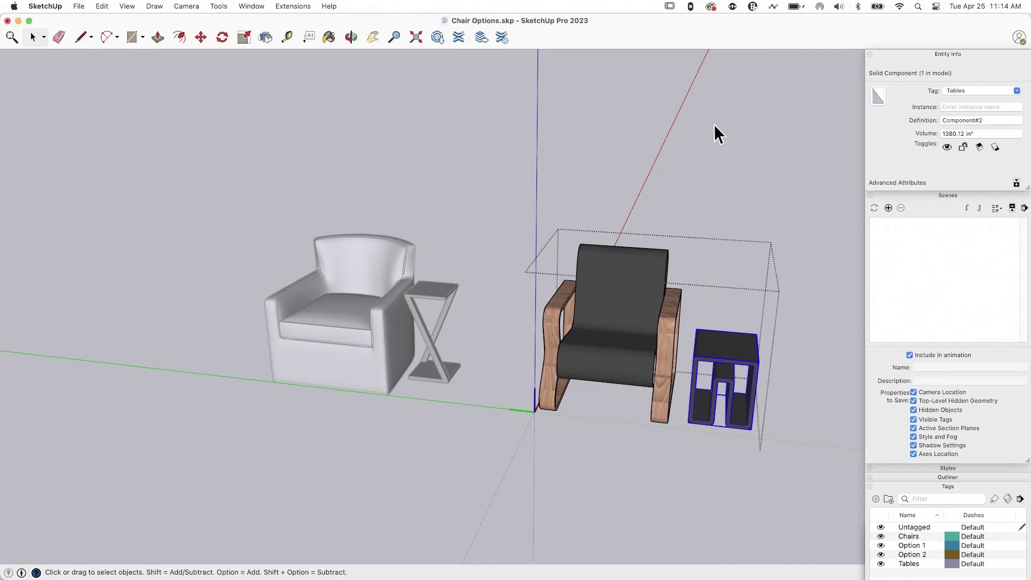
{"action": "left_click", "coordinate": [746, 128]}
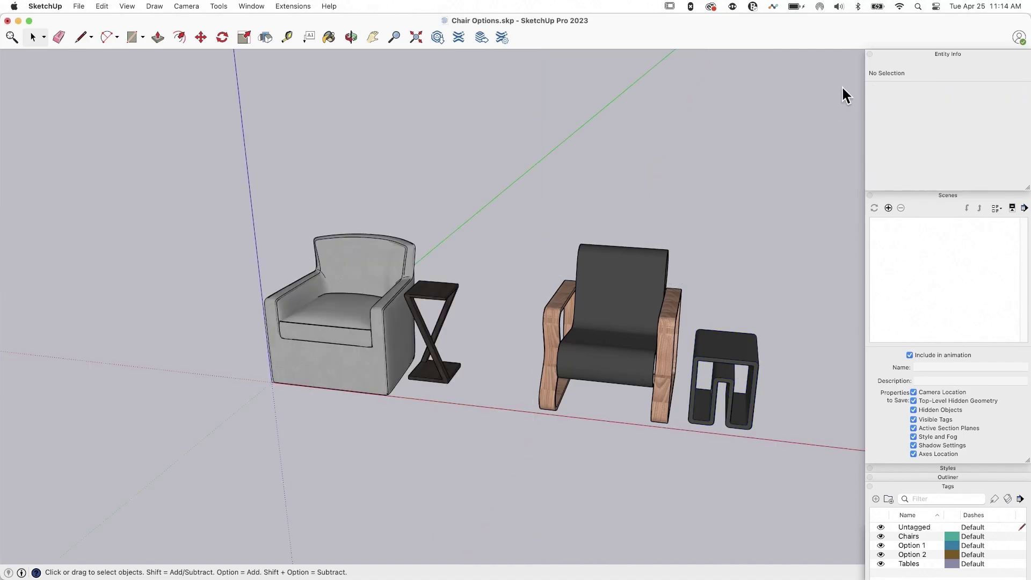
- Move the Option 2 wooden chair set onto the Option 1 armchair set's position
{"action": "left_click", "coordinate": [908, 54]}
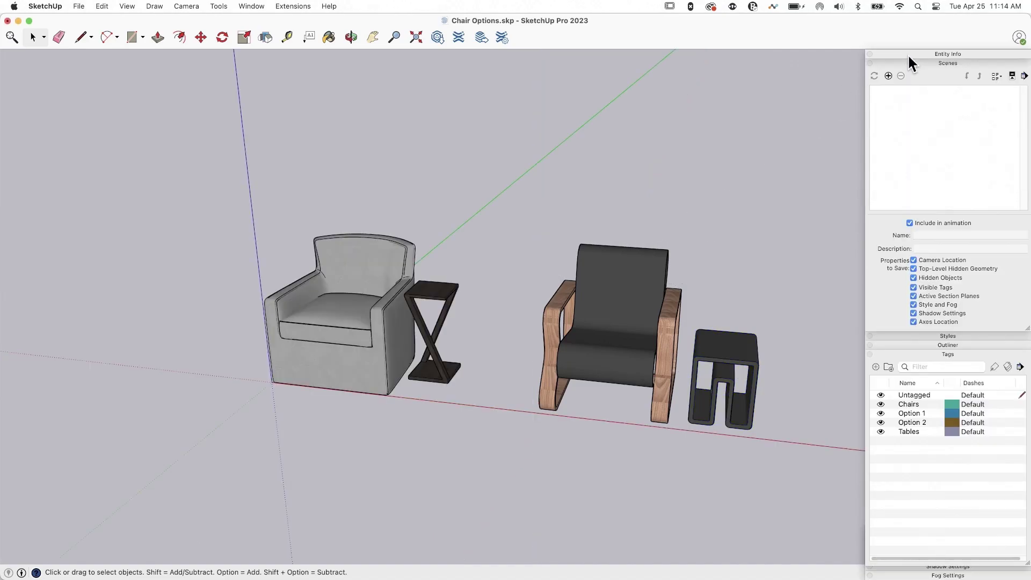
{"action": "left_click", "coordinate": [604, 334]}
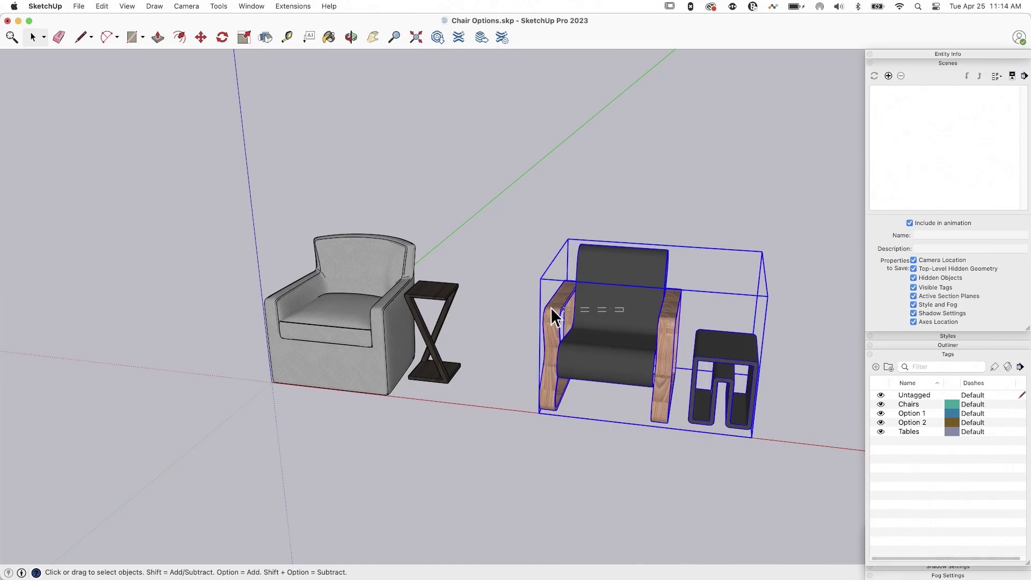
{"action": "key", "text": "m"}
{"action": "left_click", "coordinate": [610, 312]}
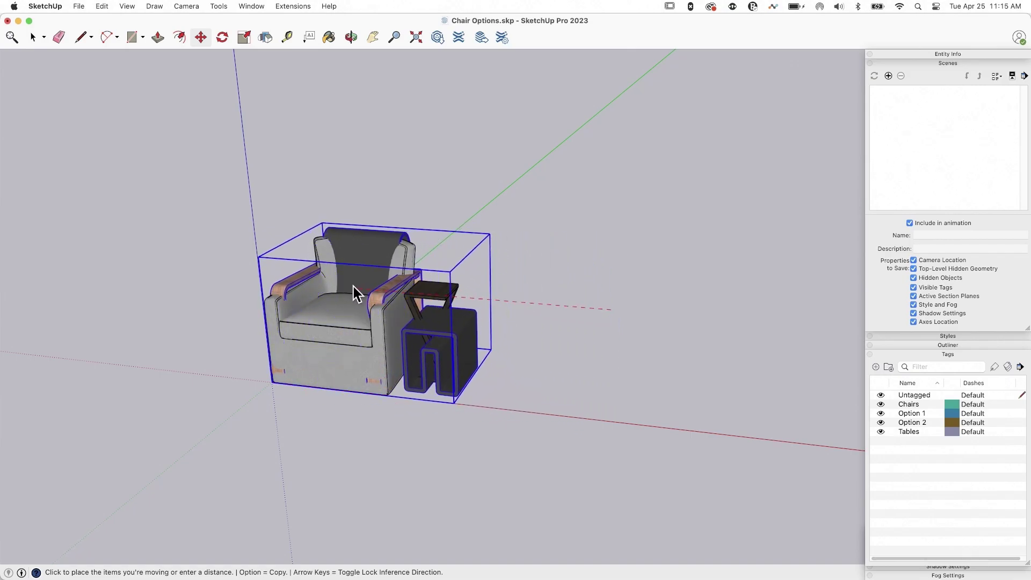
{"action": "left_click", "coordinate": [353, 286]}
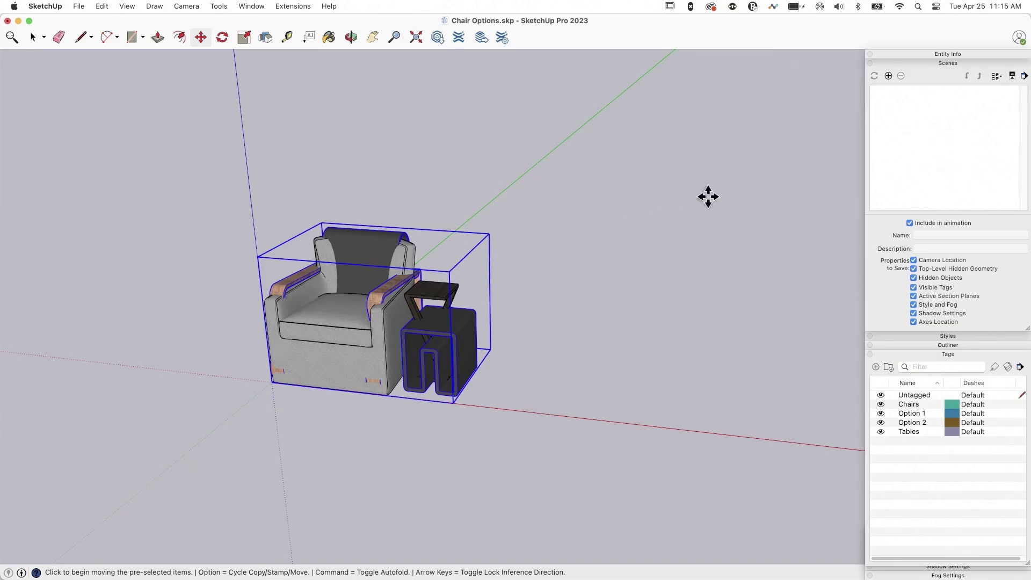
- Toggle the Option 1 and Option 2 tag visibility, leaving Option 1 hidden
{"action": "left_click", "coordinate": [881, 414]}
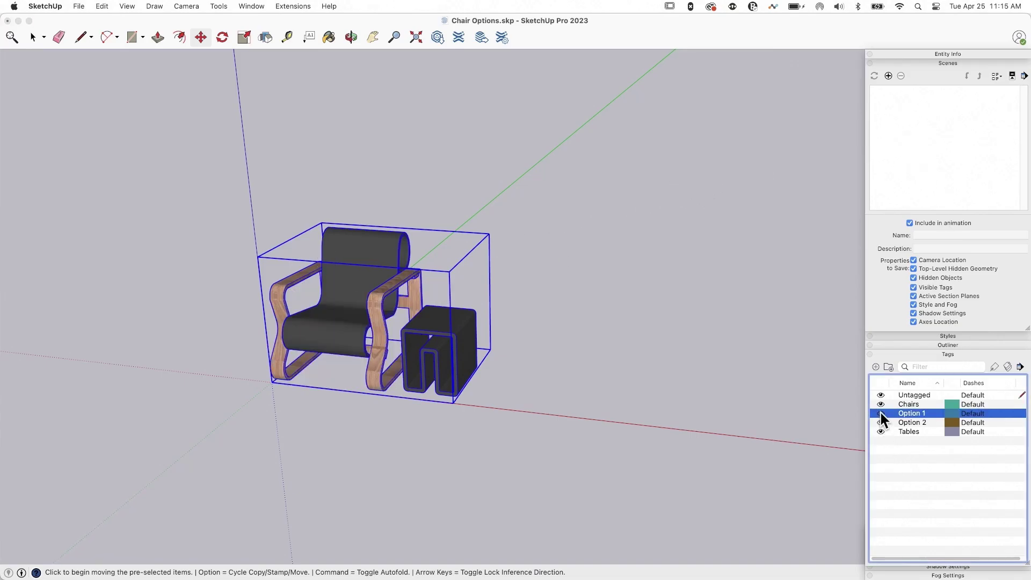
{"action": "left_click", "coordinate": [880, 414]}
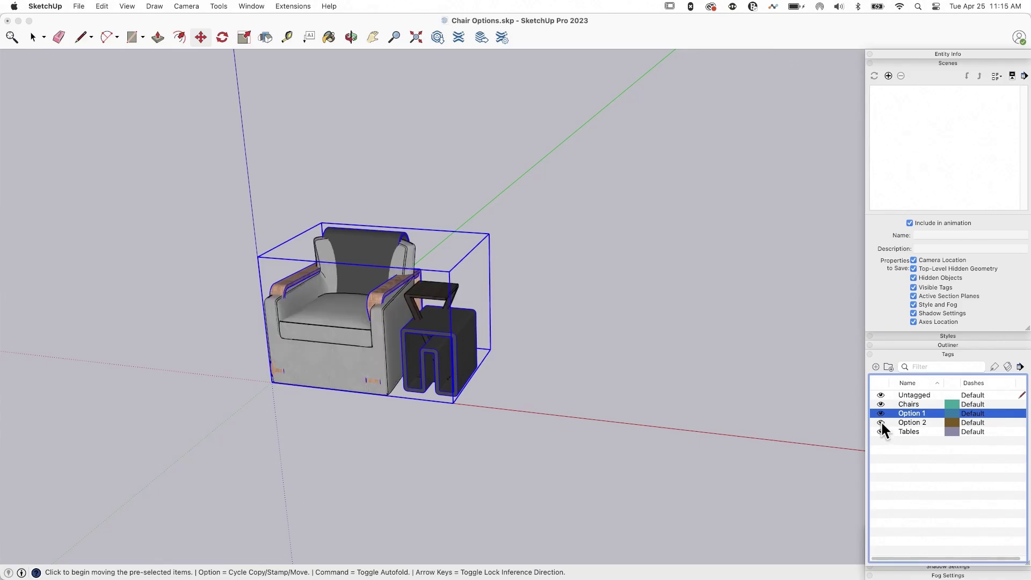
{"action": "left_click", "coordinate": [881, 423]}
{"action": "left_click", "coordinate": [881, 423]}
{"action": "left_click", "coordinate": [881, 423]}
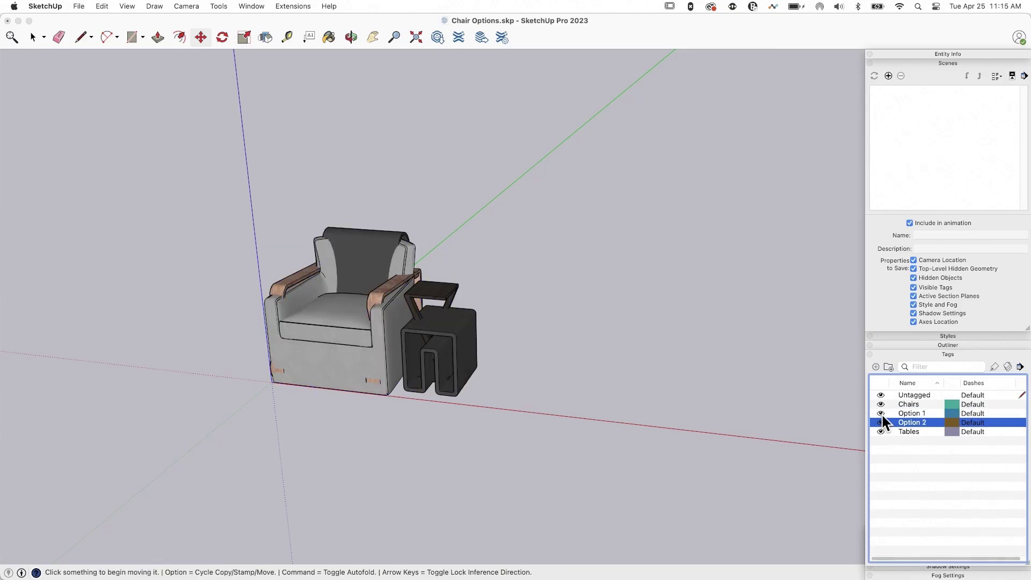
{"action": "left_click", "coordinate": [881, 414]}
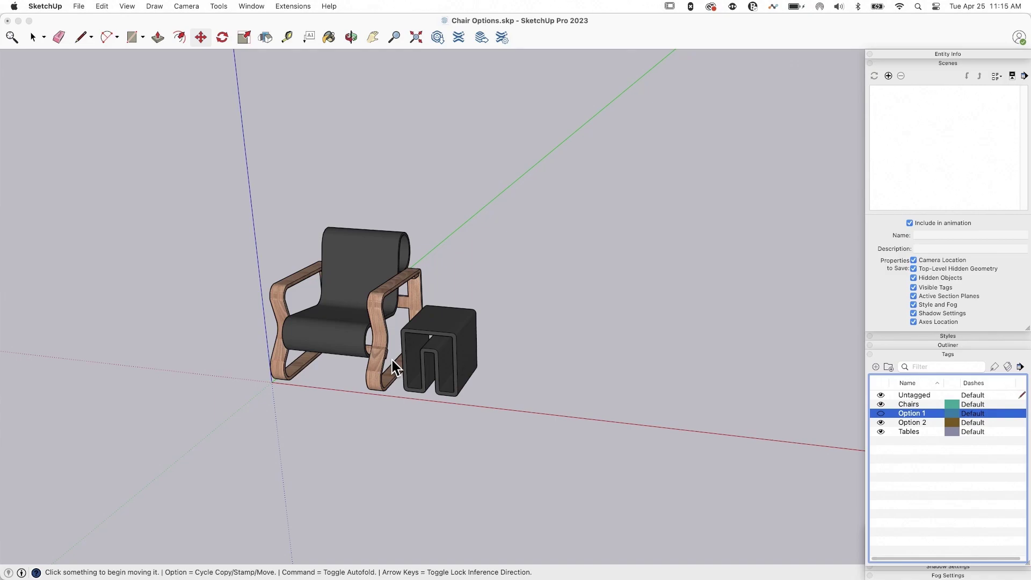
- Hide and re-show the Tables and Chairs tags
{"action": "left_click", "coordinate": [881, 432]}
{"action": "left_click", "coordinate": [880, 432]}
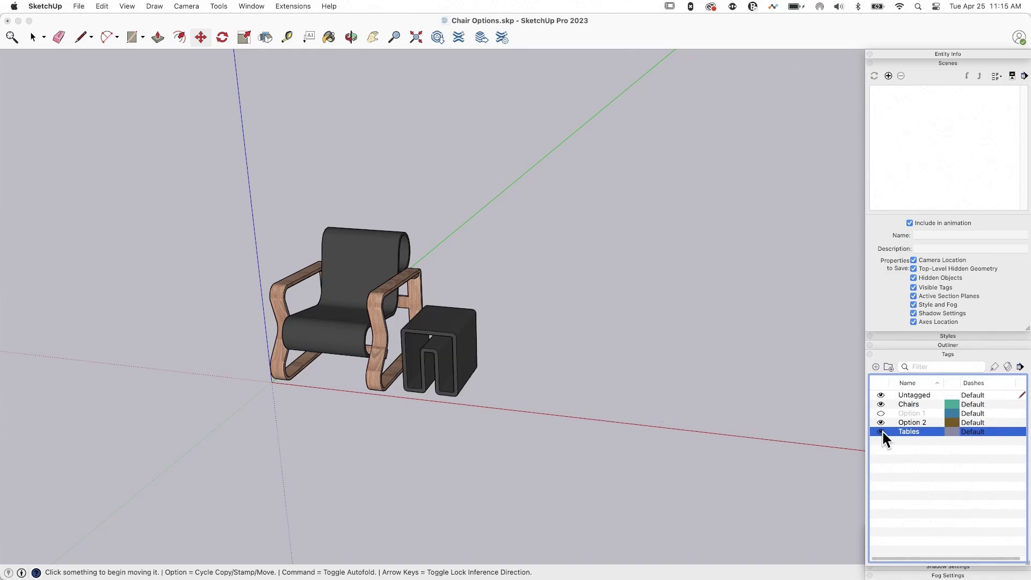
{"action": "left_click", "coordinate": [881, 404]}
{"action": "left_click", "coordinate": [881, 404]}
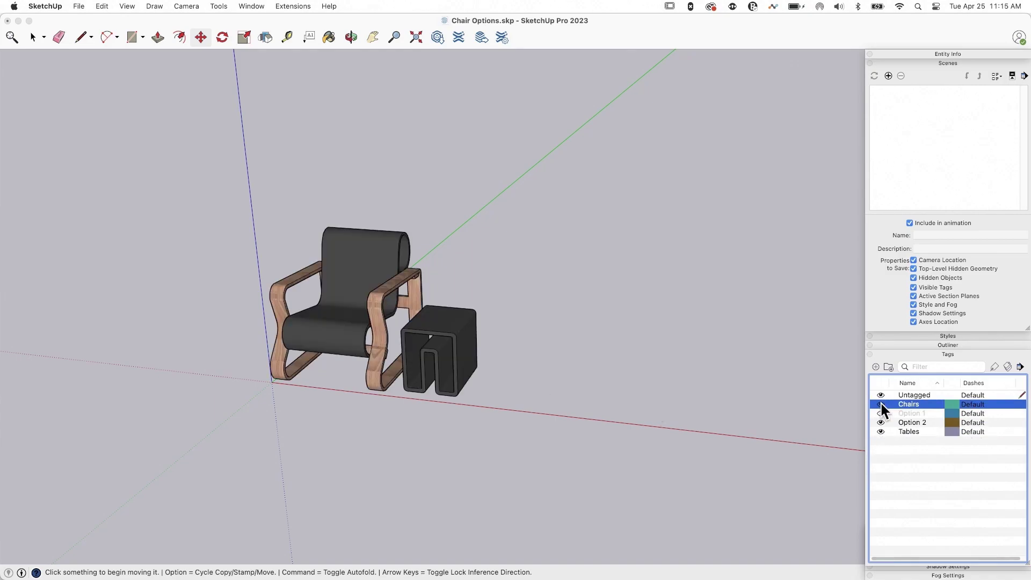
- Hide Option 2, show Option 1, and recheck the Tables and Chairs toggles
{"action": "left_click", "coordinate": [882, 423]}
{"action": "left_click", "coordinate": [880, 413]}
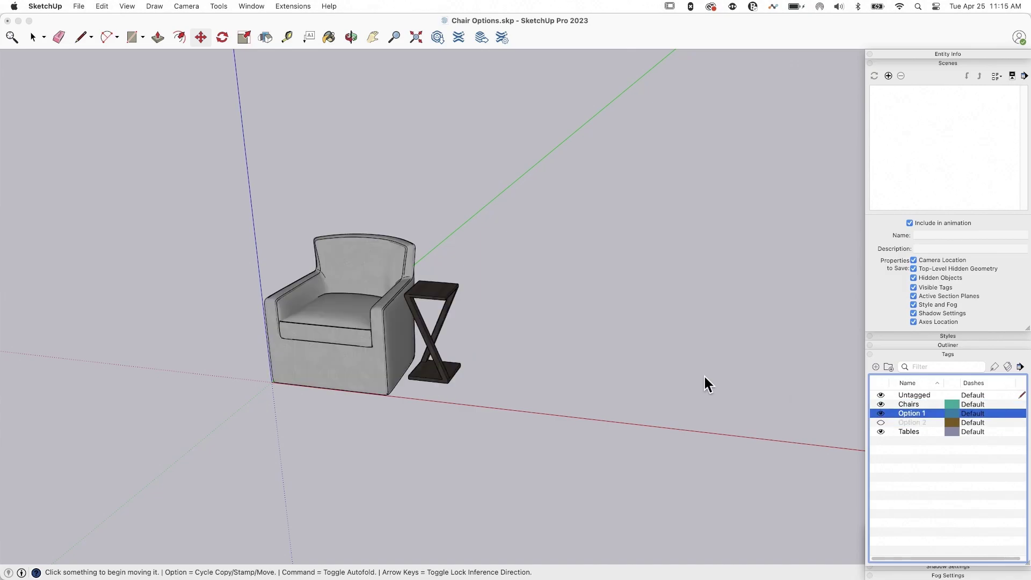
{"action": "left_click", "coordinate": [880, 432]}
{"action": "left_click", "coordinate": [881, 432]}
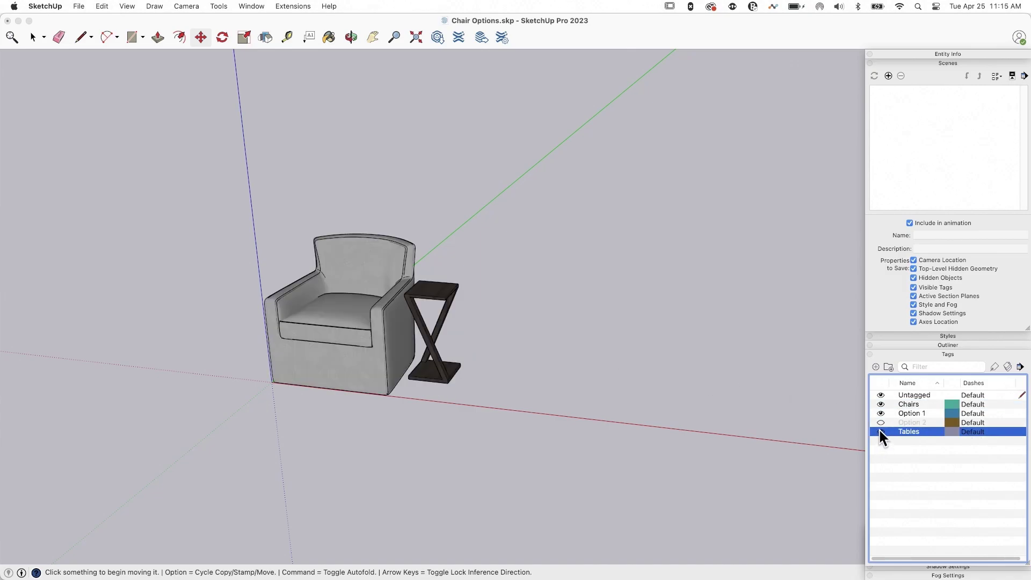
{"action": "left_click", "coordinate": [881, 404]}
{"action": "left_click", "coordinate": [881, 404]}
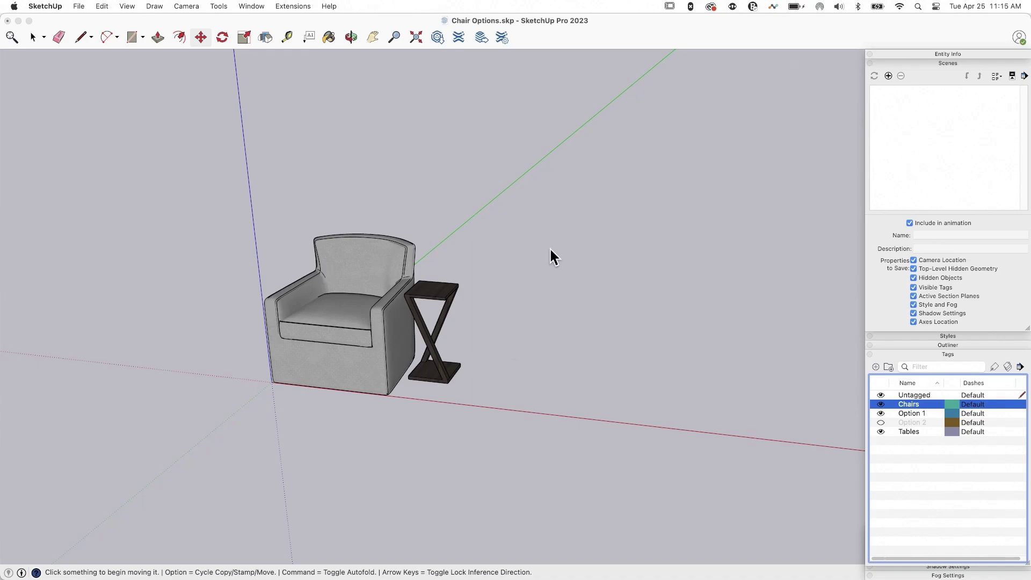
- Add the first scene, name it Chair, and delete an accidental extra scene
{"action": "left_click", "coordinate": [889, 75]}
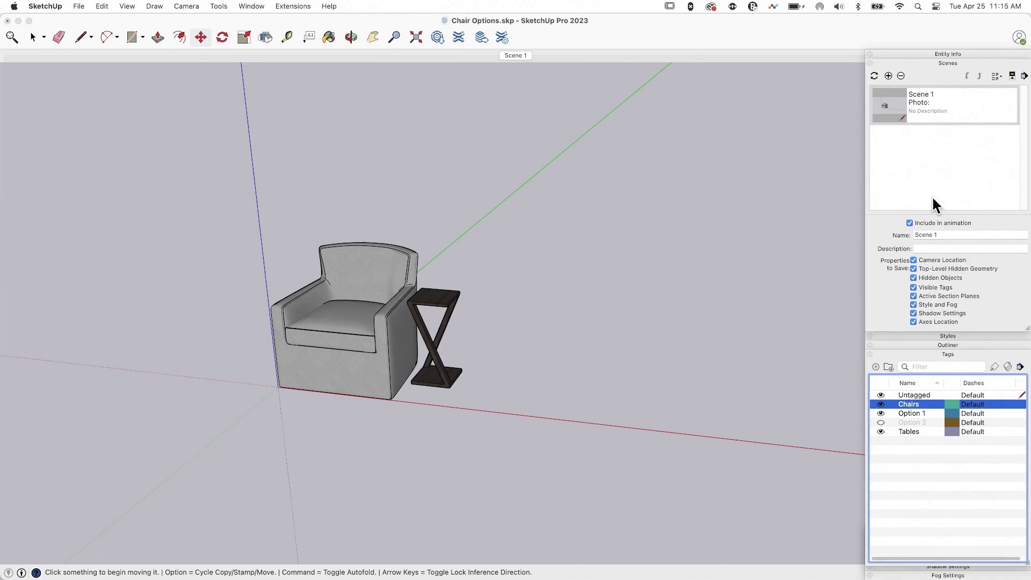
{"action": "double_click", "coordinate": [924, 235]}
{"action": "type", "text": "C"}
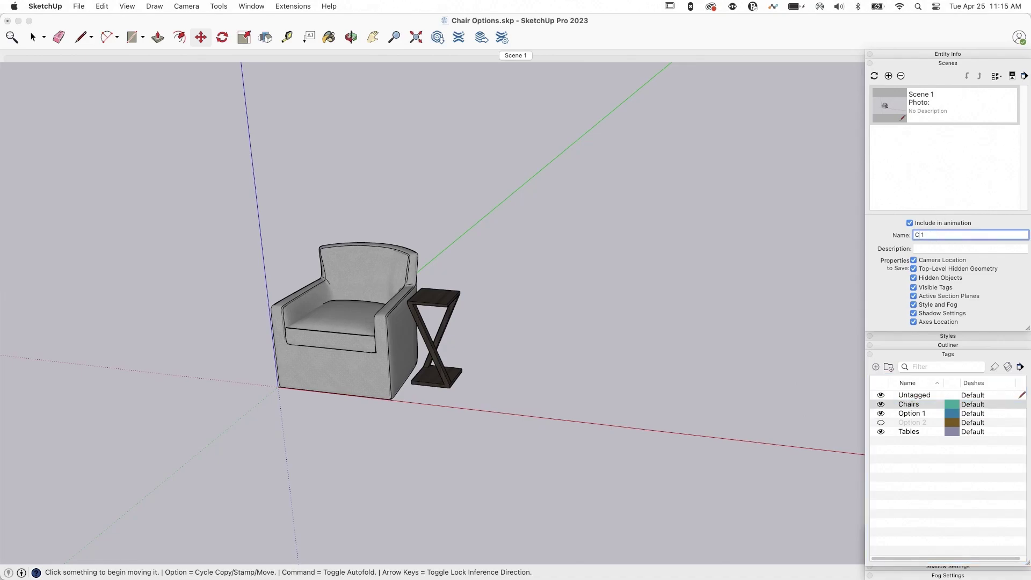
{"action": "type", "text": "hair #"}
{"action": "left_click", "coordinate": [888, 76]}
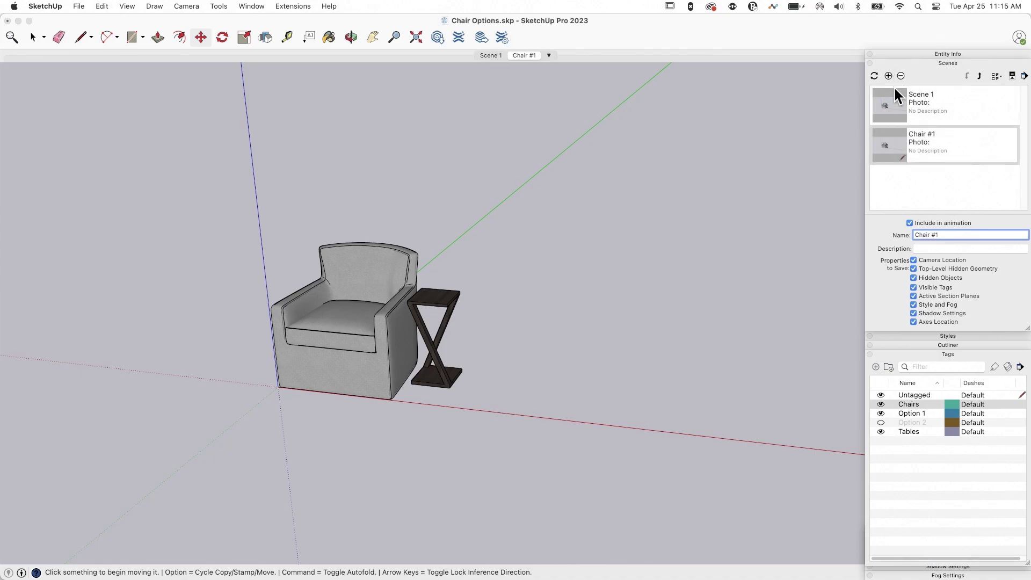
{"action": "left_click", "coordinate": [901, 76]}
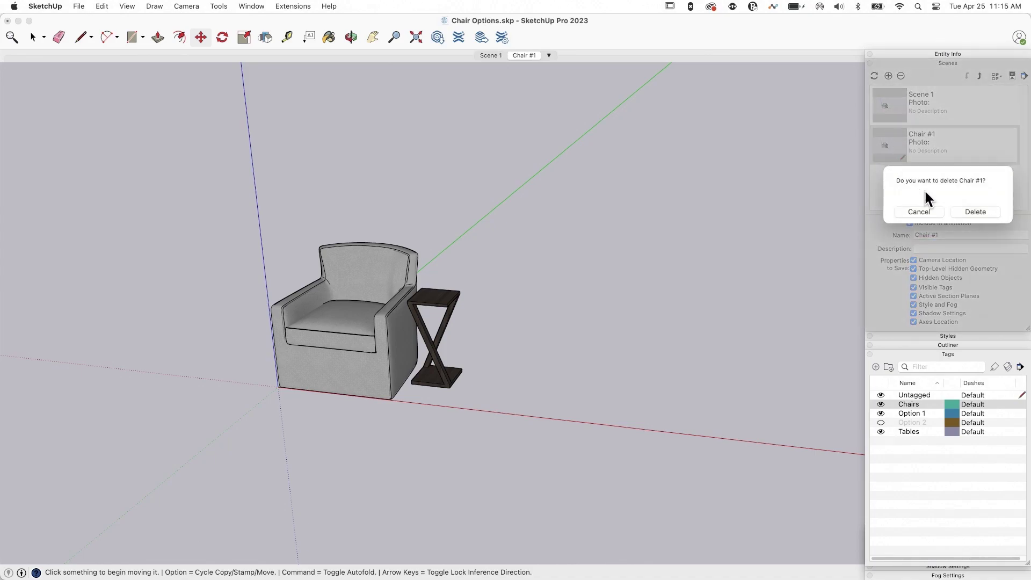
{"action": "left_click", "coordinate": [969, 211]}
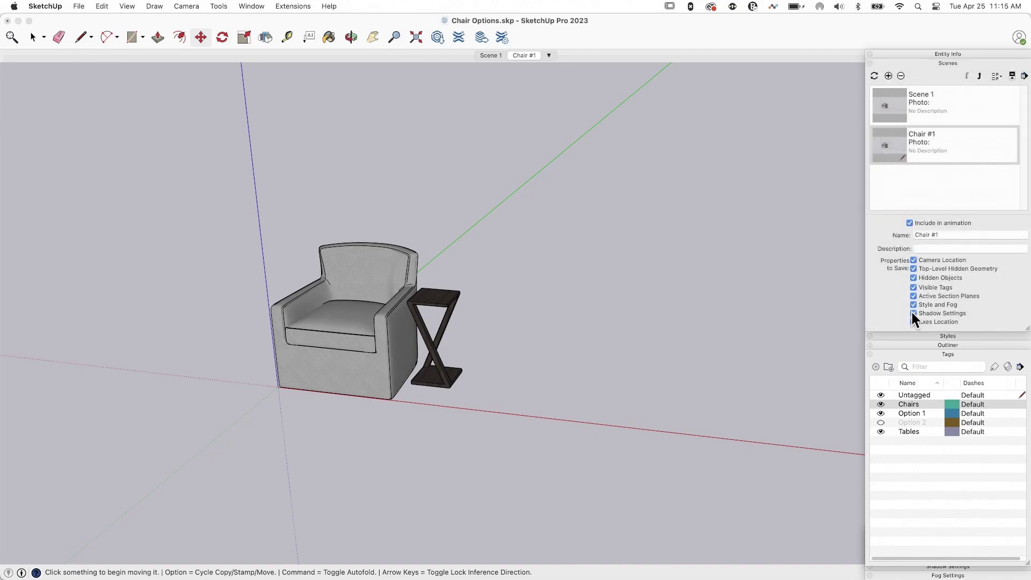
- Hide Option 1, show Option 2, and add a scene named Chair #2
{"action": "left_click", "coordinate": [881, 413]}
{"action": "left_click", "coordinate": [881, 422]}
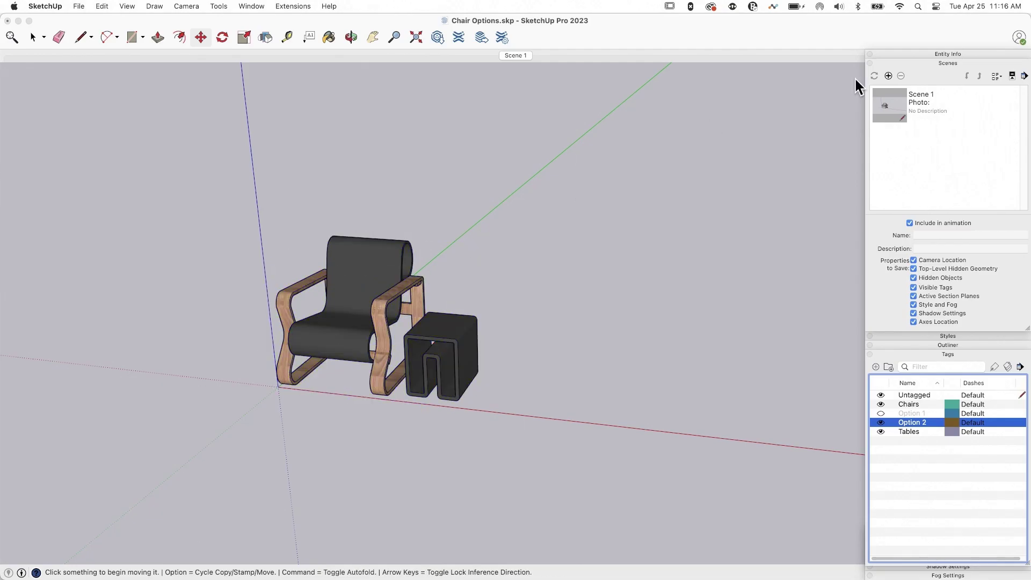
{"action": "left_click", "coordinate": [888, 76]}
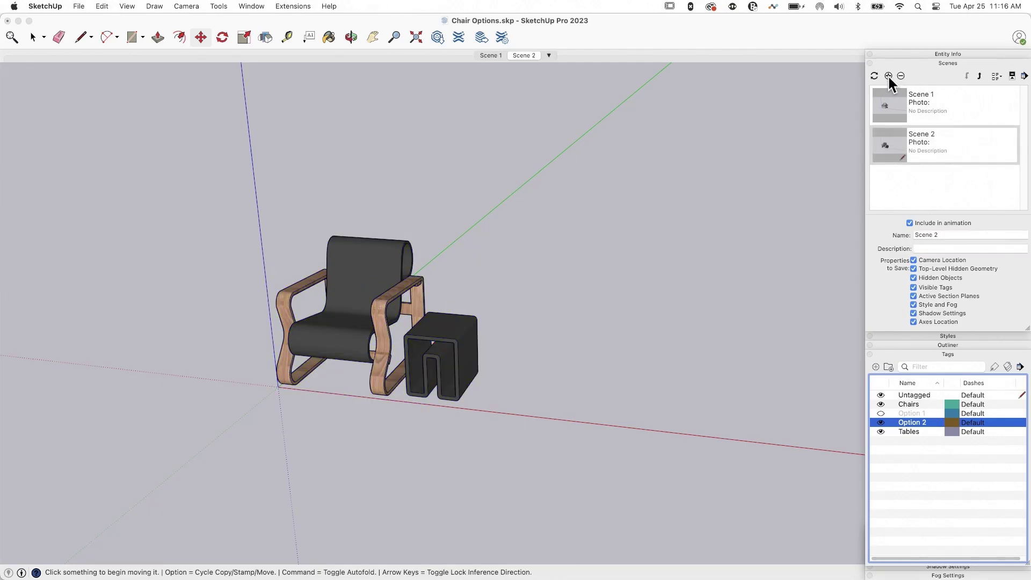
{"action": "double_click", "coordinate": [930, 237]}
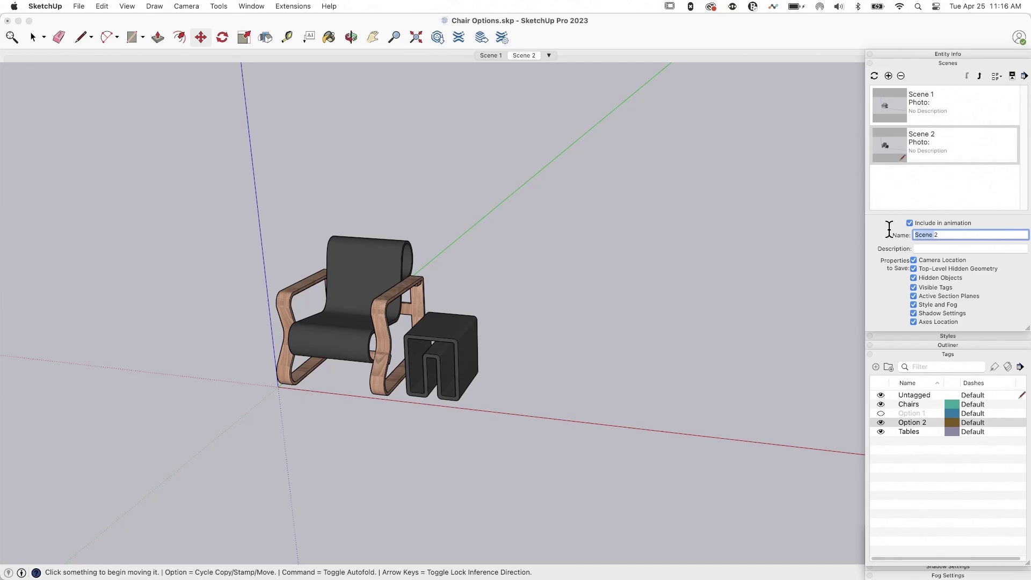
{"action": "type", "text": "Chari #2"}
{"action": "key", "text": "Return"}
{"action": "left_click_drag", "start_coordinate": [915, 234], "coordinate": [933, 234]}
{"action": "type", "text": "Chair #2"}
{"action": "key", "text": "Return"}
- Rename the first scene to Chair #1 and save the model
{"action": "left_click", "coordinate": [923, 97]}
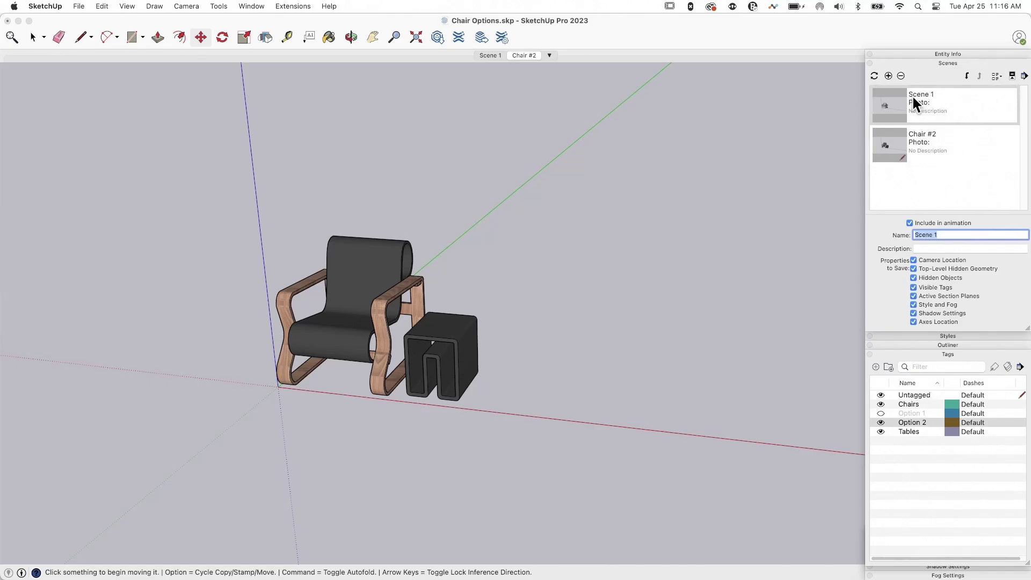
{"action": "left_click", "coordinate": [935, 235]}
{"action": "left_click_drag", "start_coordinate": [935, 236], "coordinate": [902, 235]}
{"action": "type", "text": "Chari #"}
{"action": "left_click_drag", "start_coordinate": [915, 235], "coordinate": [933, 235]}
{"action": "type", "text": "Char"}
{"action": "type", "text": "i"}
{"action": "key", "text": "BackSpace"}
{"action": "key", "text": "BackSpace"}
{"action": "type", "text": "ir"}
{"action": "key", "text": "Return"}
{"action": "left_click", "coordinate": [80, 6]}
{"action": "left_click", "coordinate": [95, 97]}
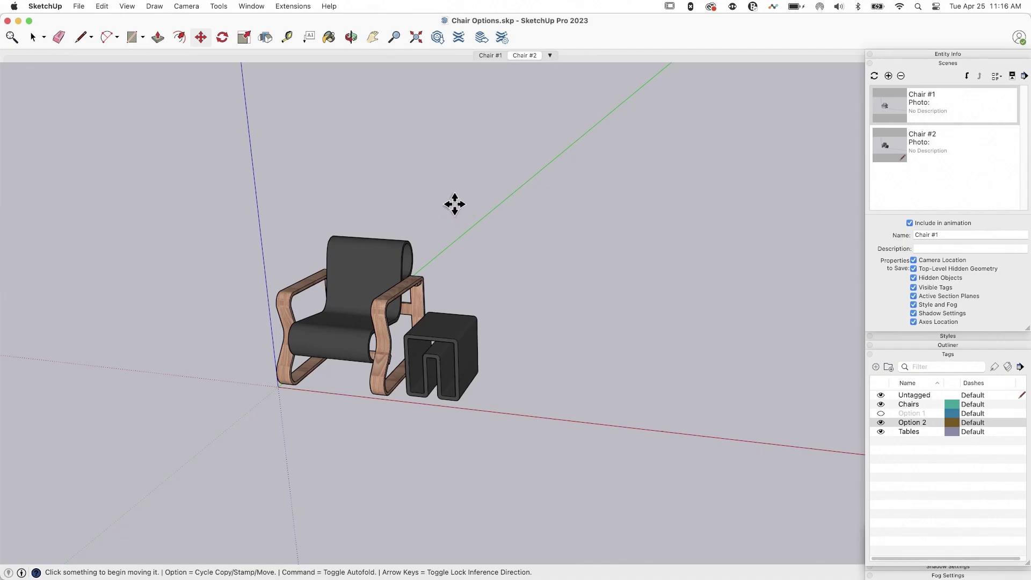
- Publish Chair Options.skp to Trimble Connect, choosing the SketchUp Files project as destination
{"action": "left_click", "coordinate": [78, 6]}
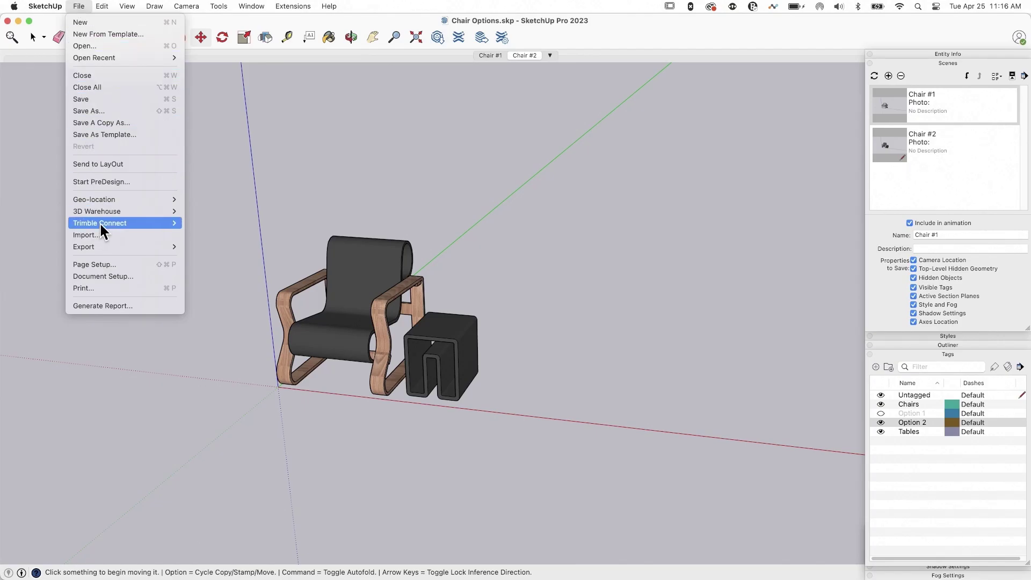
{"action": "mouse_move", "coordinate": [99, 221]}
{"action": "left_click", "coordinate": [210, 262]}
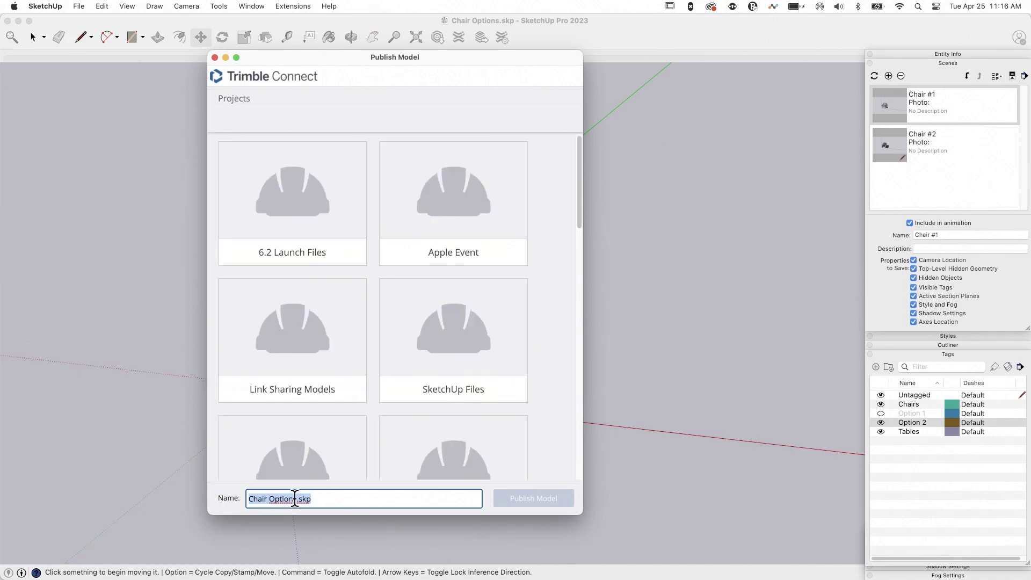
{"action": "left_click", "coordinate": [436, 324]}
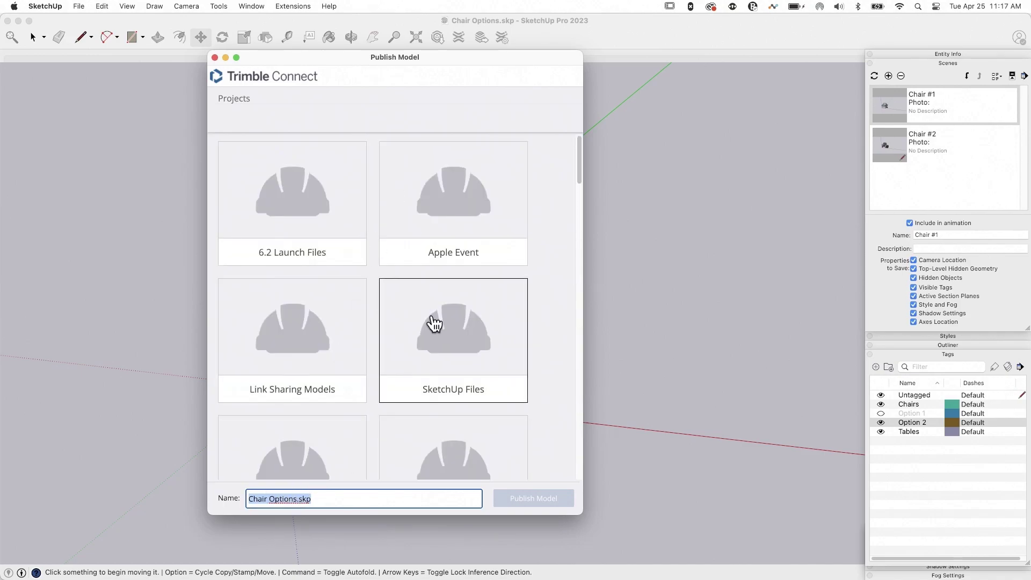
{"action": "left_click", "coordinate": [434, 322]}
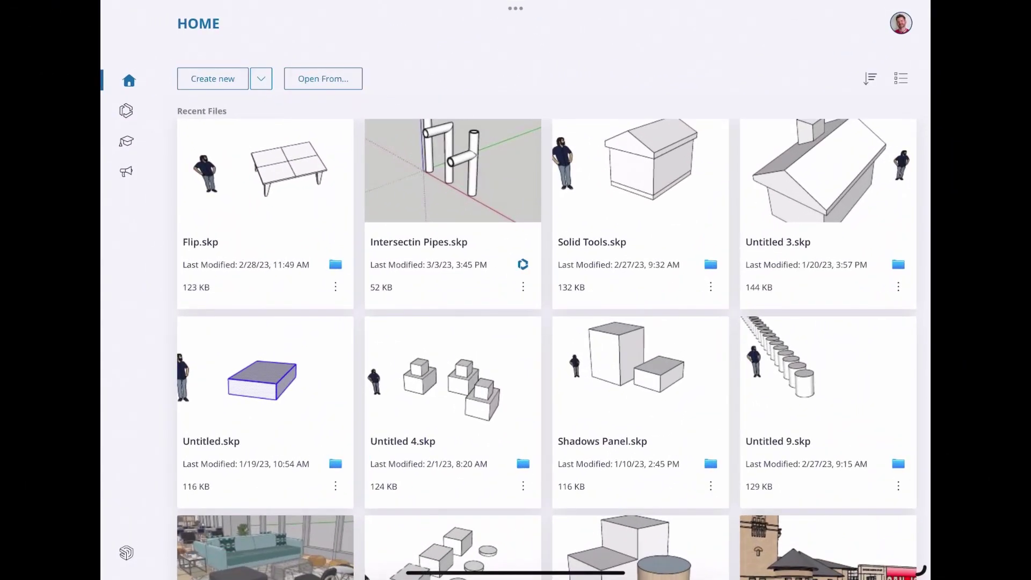
- In Trimble Connect, open the SketchUp Files project and load Chair Options.skp
{"action": "left_click", "coordinate": [126, 110]}
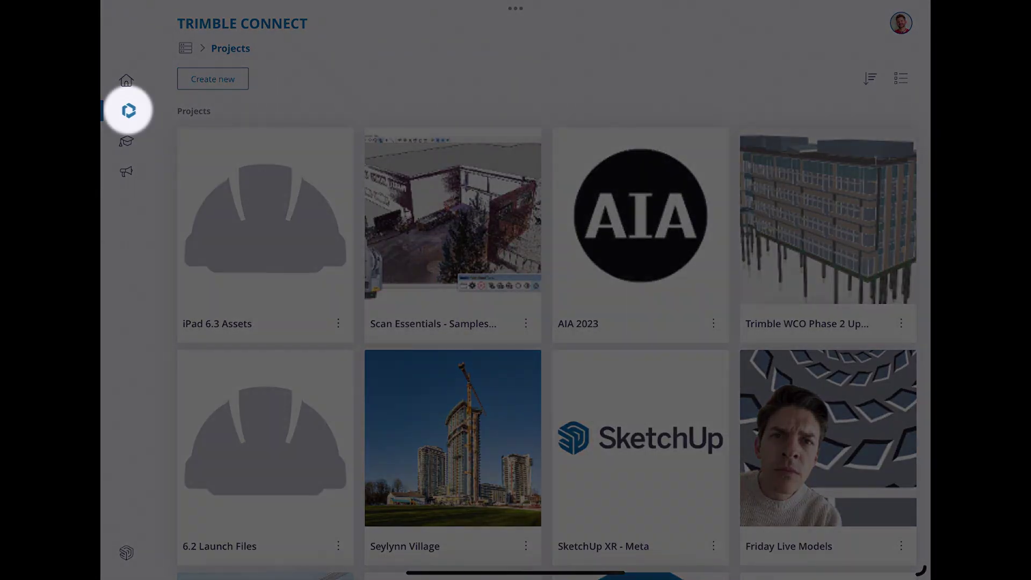
{"action": "scroll", "coordinate": [515, 323], "scroll_direction": "down", "scroll_amount": 7}
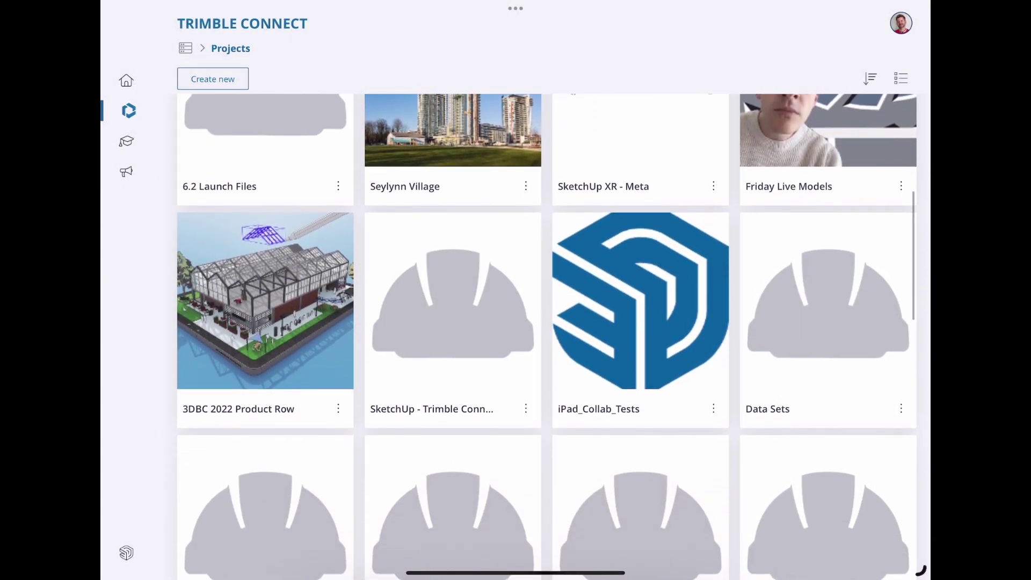
{"action": "scroll", "coordinate": [547, 337], "scroll_direction": "down", "scroll_amount": 6}
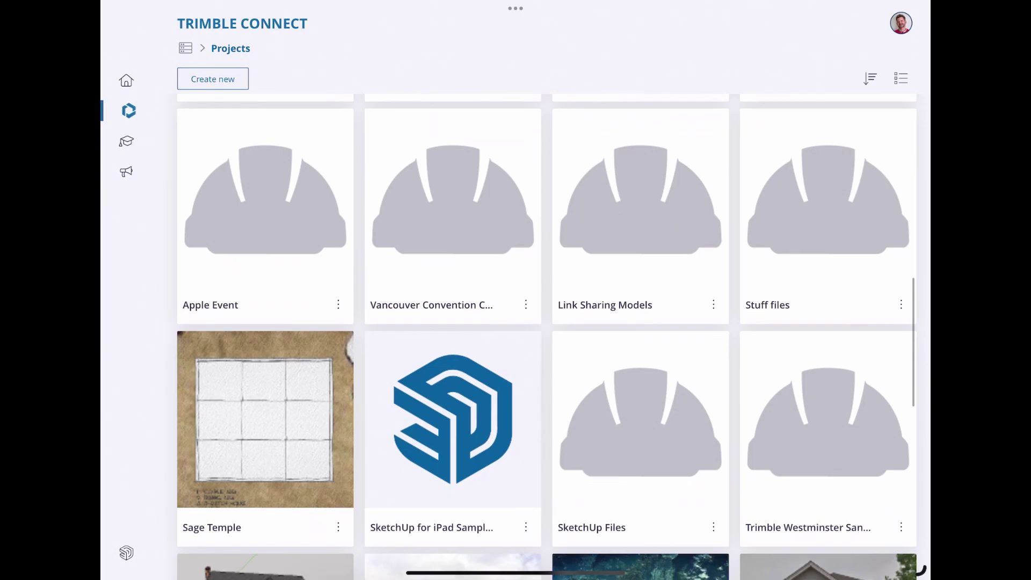
{"action": "scroll", "coordinate": [547, 336], "scroll_direction": "down", "scroll_amount": 4}
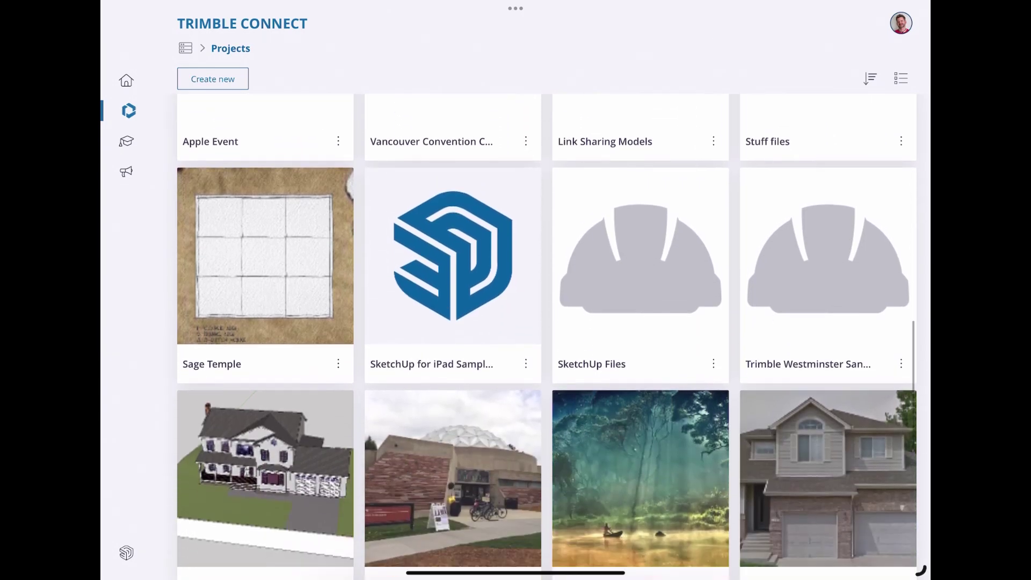
{"action": "left_click", "coordinate": [542, 334]}
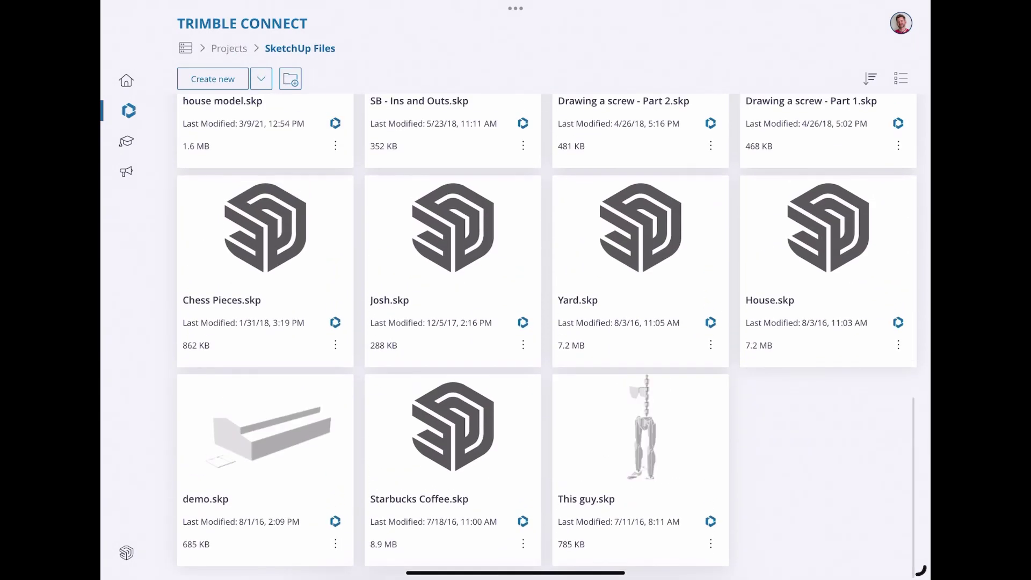
{"action": "scroll", "coordinate": [546, 337], "scroll_direction": "up", "scroll_amount": 10}
{"action": "scroll", "coordinate": [547, 333], "scroll_direction": "up", "scroll_amount": 3}
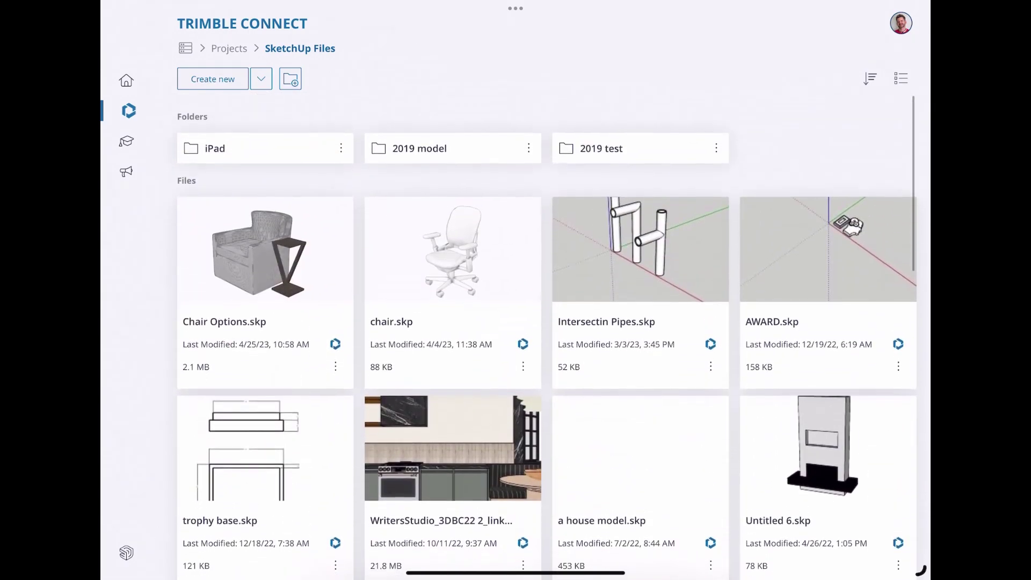
{"action": "left_click", "coordinate": [259, 254]}
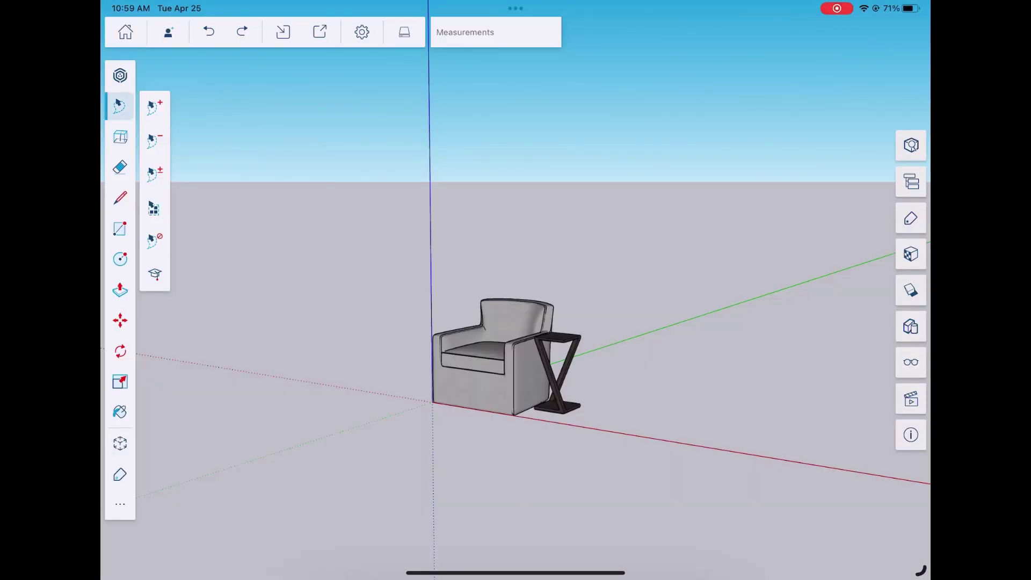
- Launch View in AR to place the grey armchair and X-table life-size in the room
{"action": "left_click", "coordinate": [120, 502]}
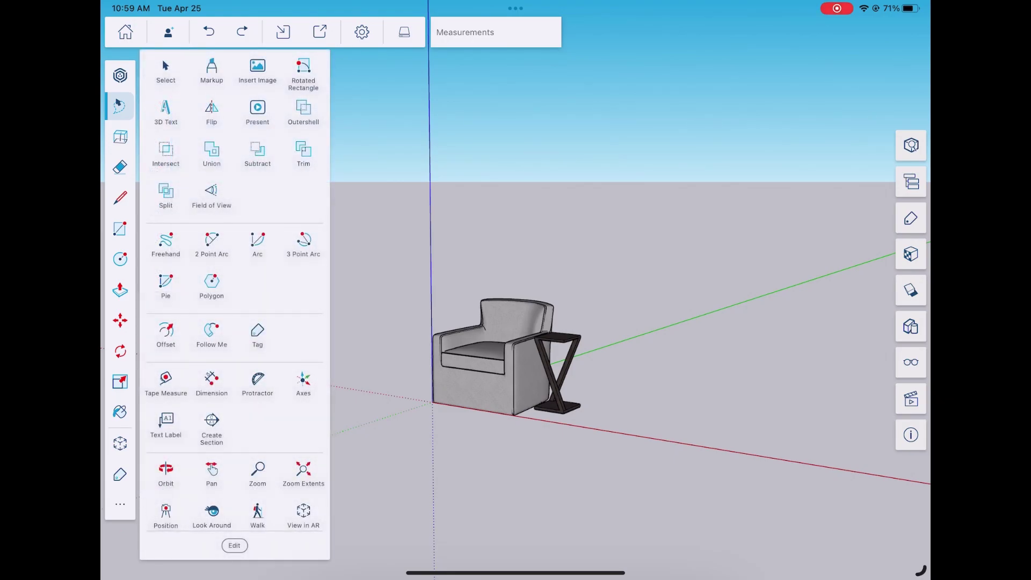
{"action": "left_click", "coordinate": [304, 513]}
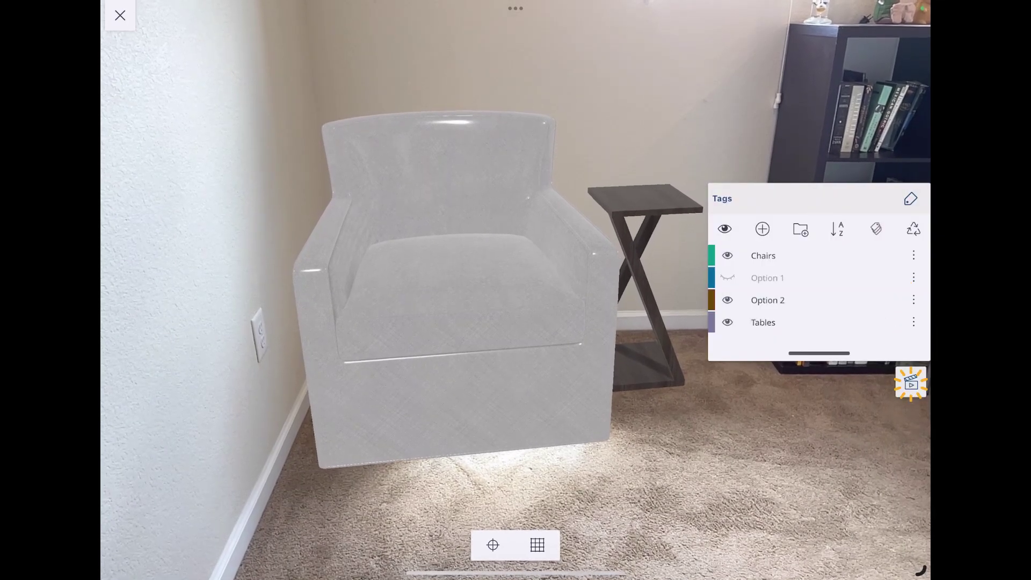
- Bring up the Tags and Scenes lists and switch to the Chair #1 scene
{"action": "left_click", "coordinate": [912, 380]}
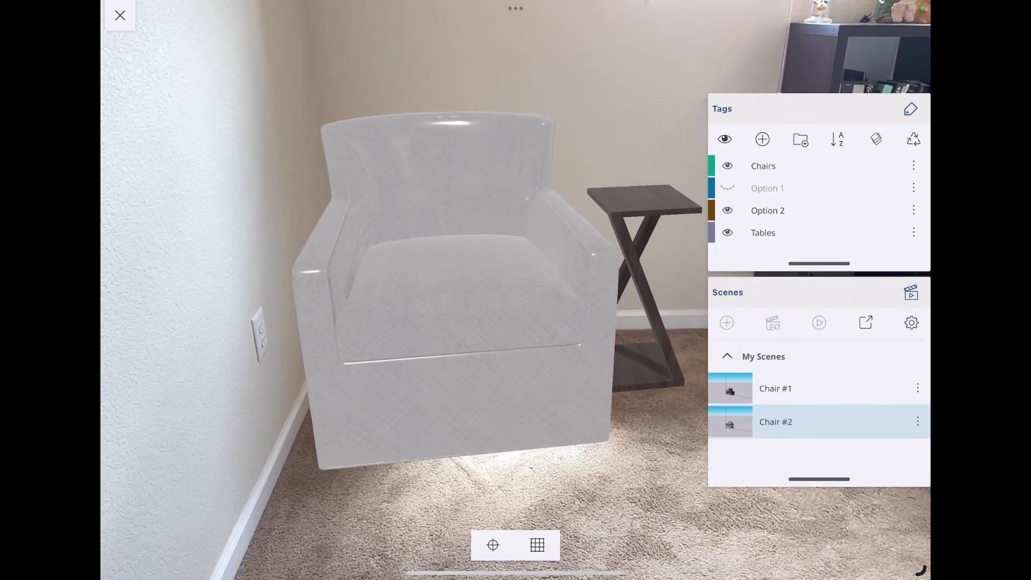
{"action": "left_click", "coordinate": [732, 389]}
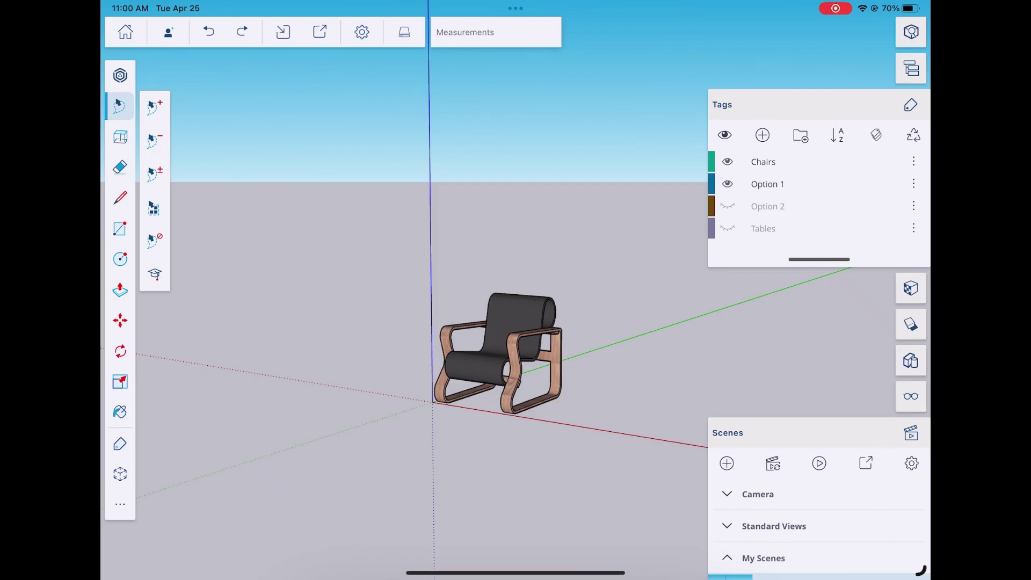
- Dismiss both the Tags list and the Scenes list from the right toolbar
{"action": "left_click", "coordinate": [910, 105]}
{"action": "left_click", "coordinate": [910, 285]}
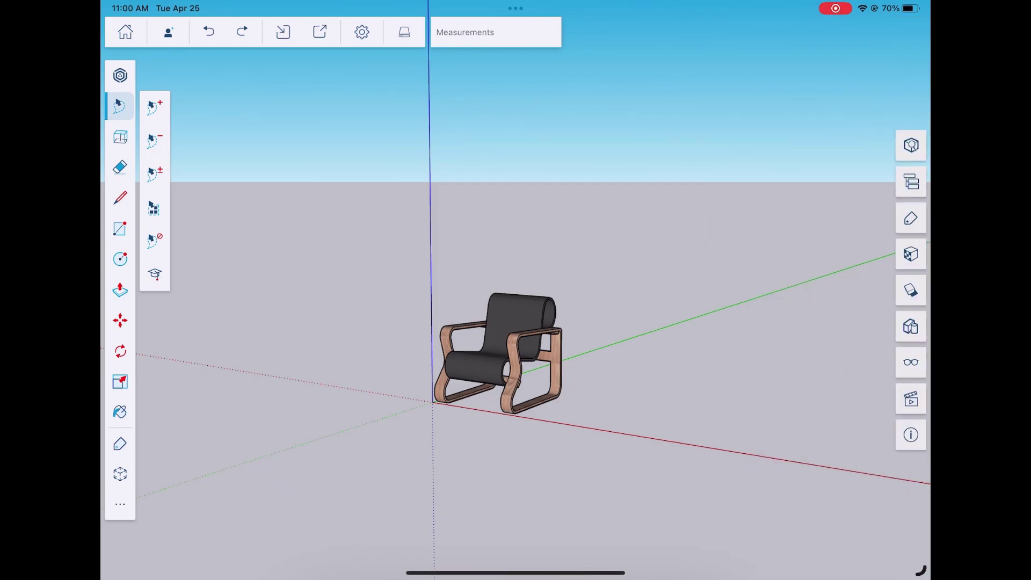